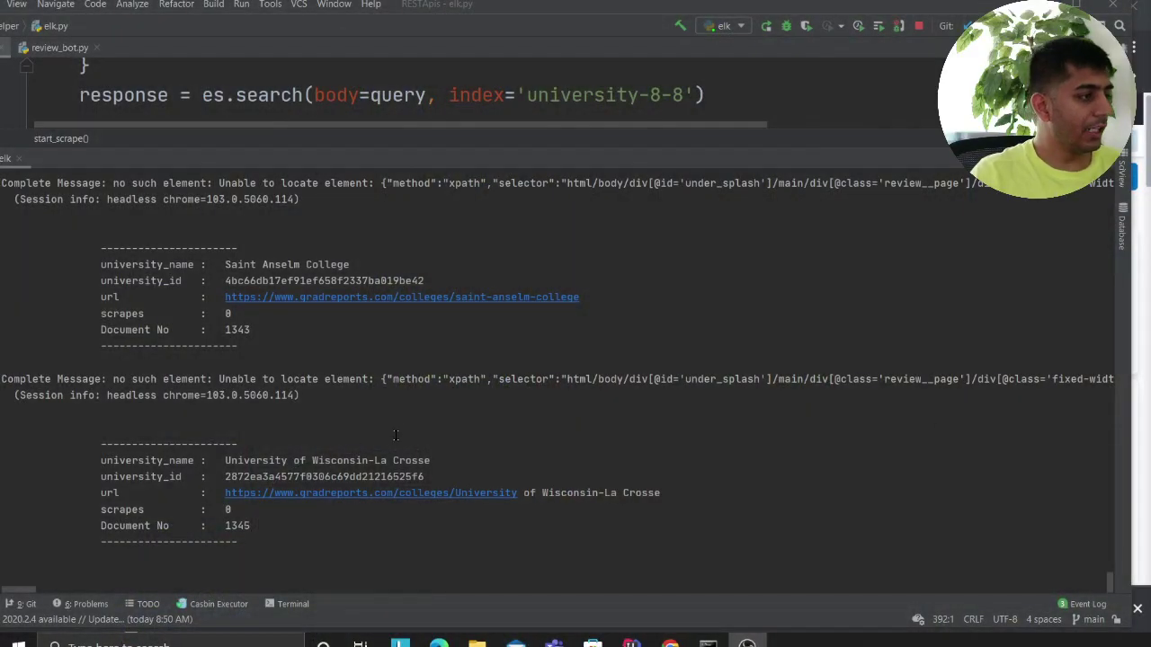
Step: Look over the scraped universities log in PyCharm's Run console, then bring up the window switcher
scroll(395, 435, "up", 2)
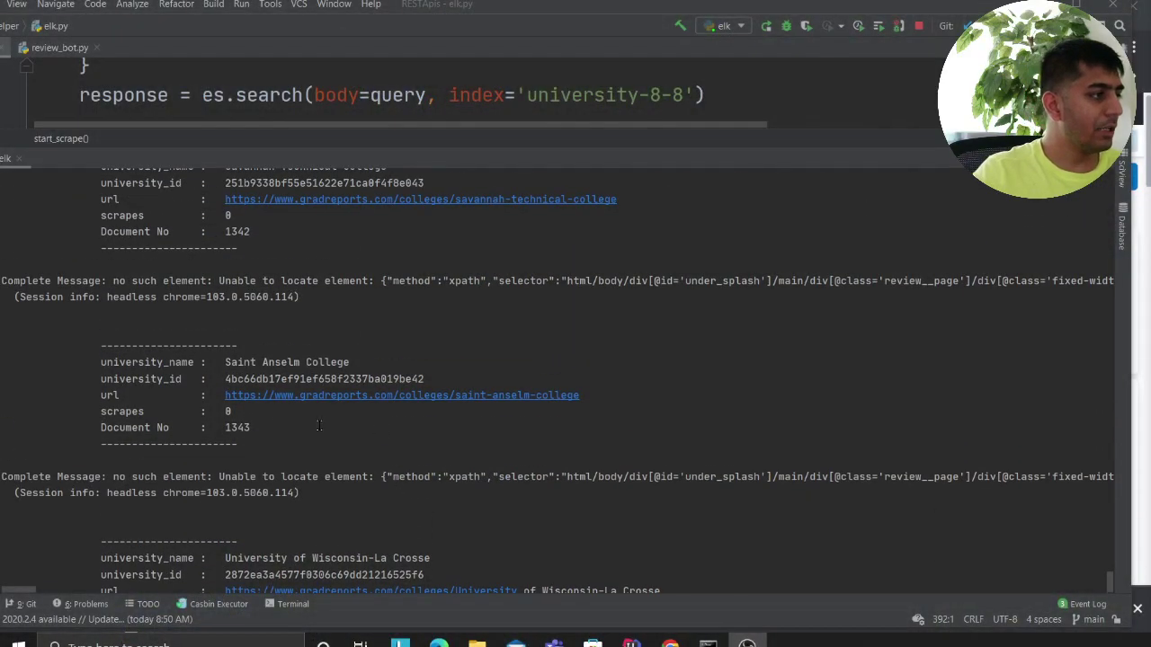
scroll(340, 415, "down", 2)
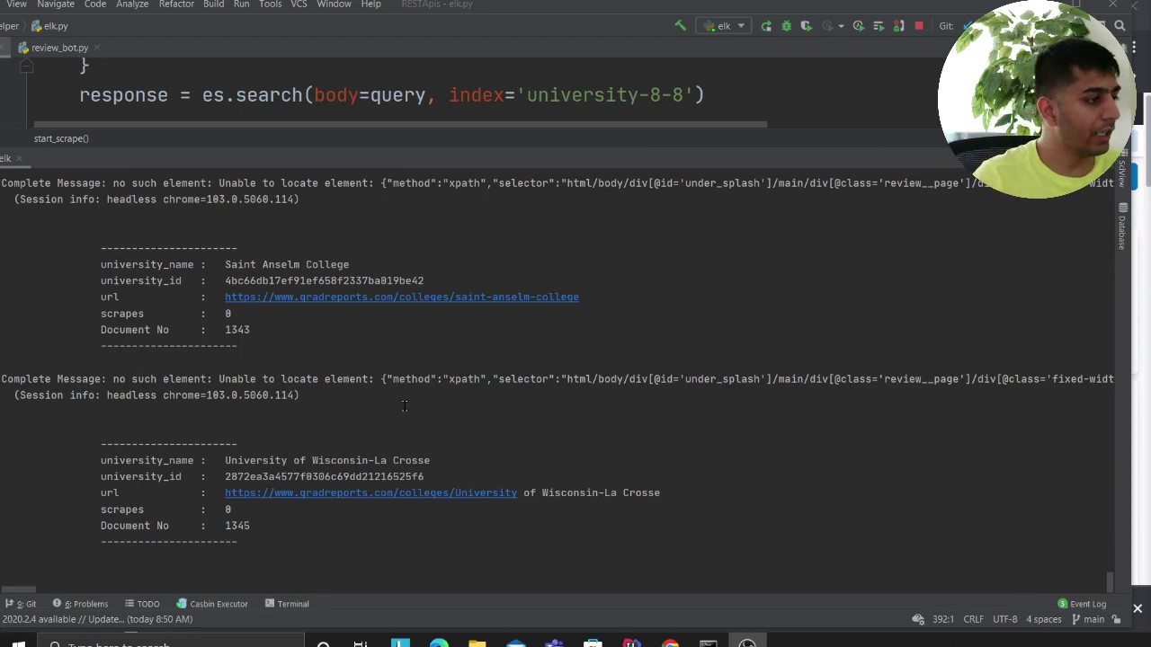
scroll(403, 407, "up", 5)
key("alt+Tab")
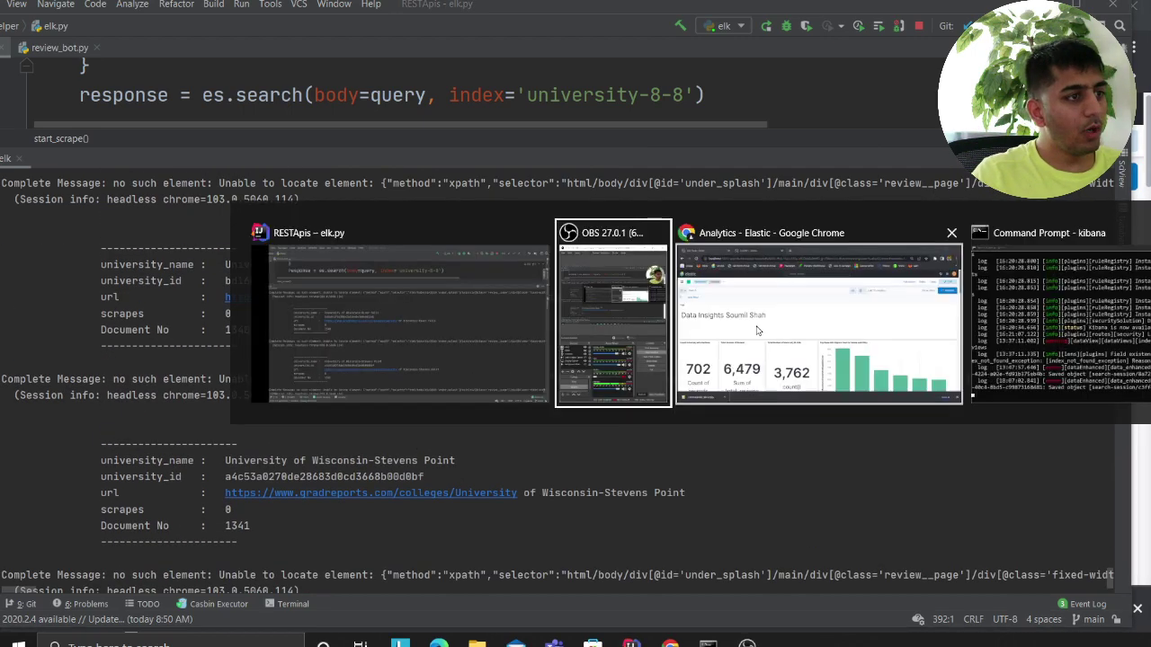
Step: Switch to the Kibana Analytics dashboard and highlight the 702 reviewed-universities and 6,479 total-reviews figures
left_click(757, 330)
scroll(213, 350, "down", 2)
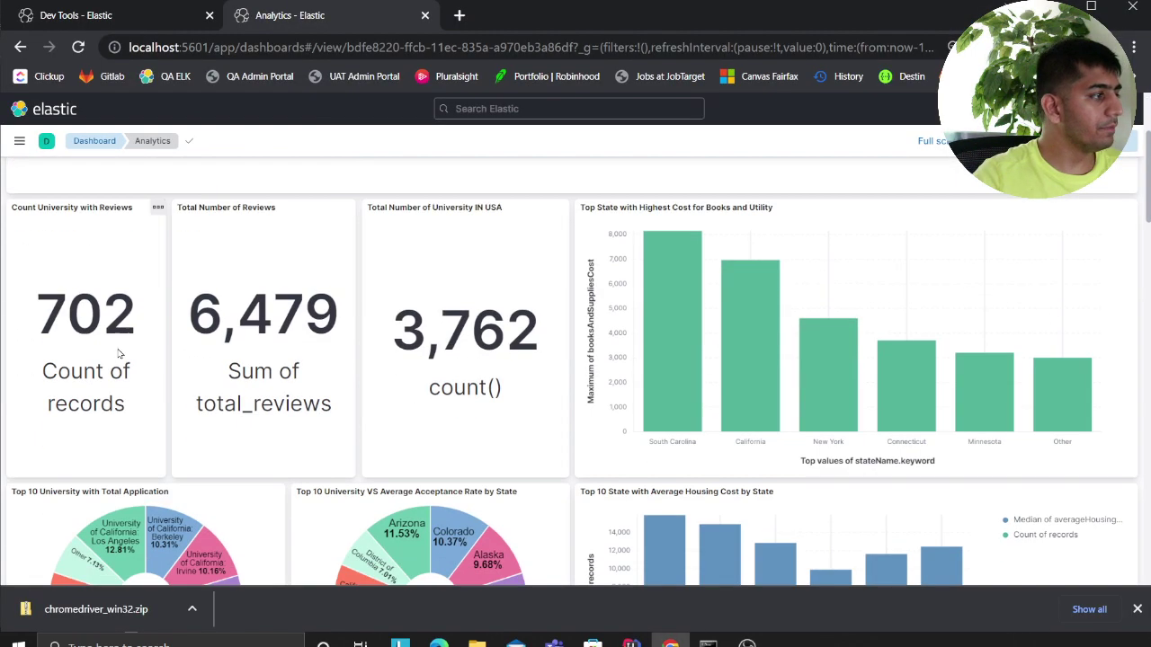
left_click_drag(133, 325, 40, 310)
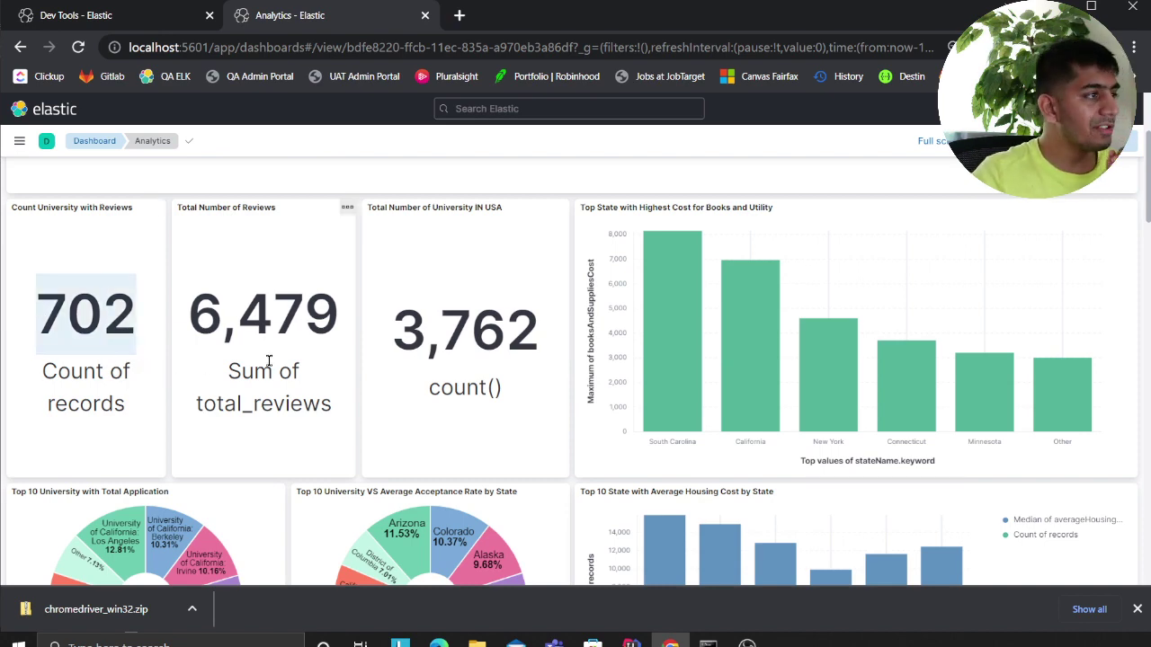
left_click_drag(190, 315, 331, 315)
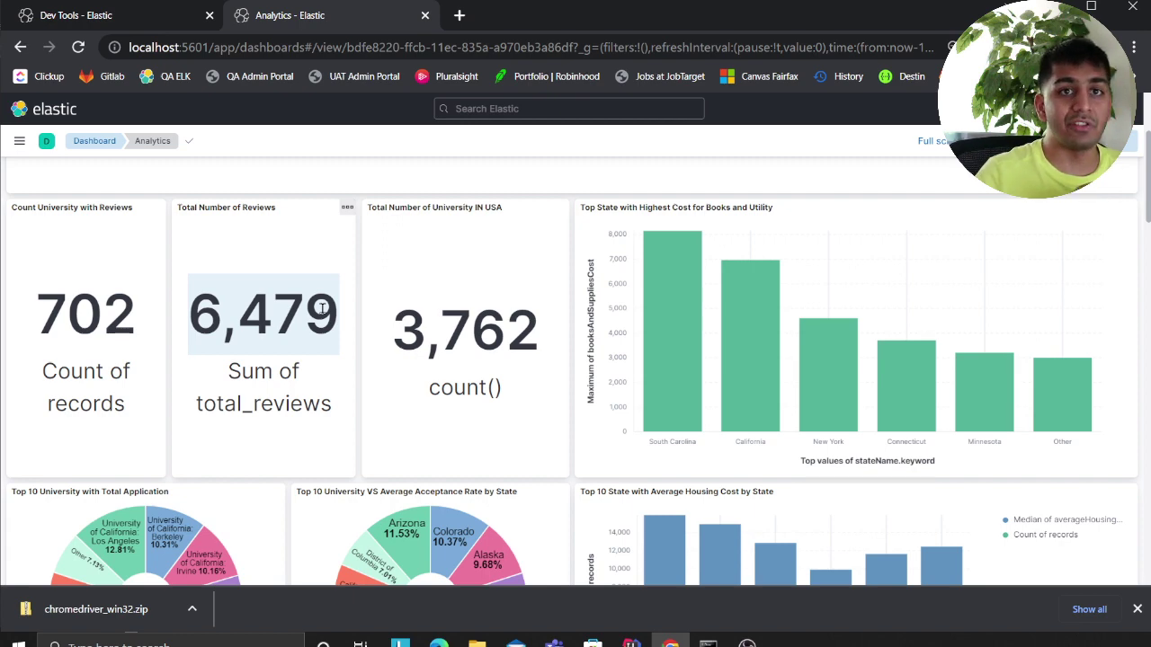
scroll(794, 333, "up", 3)
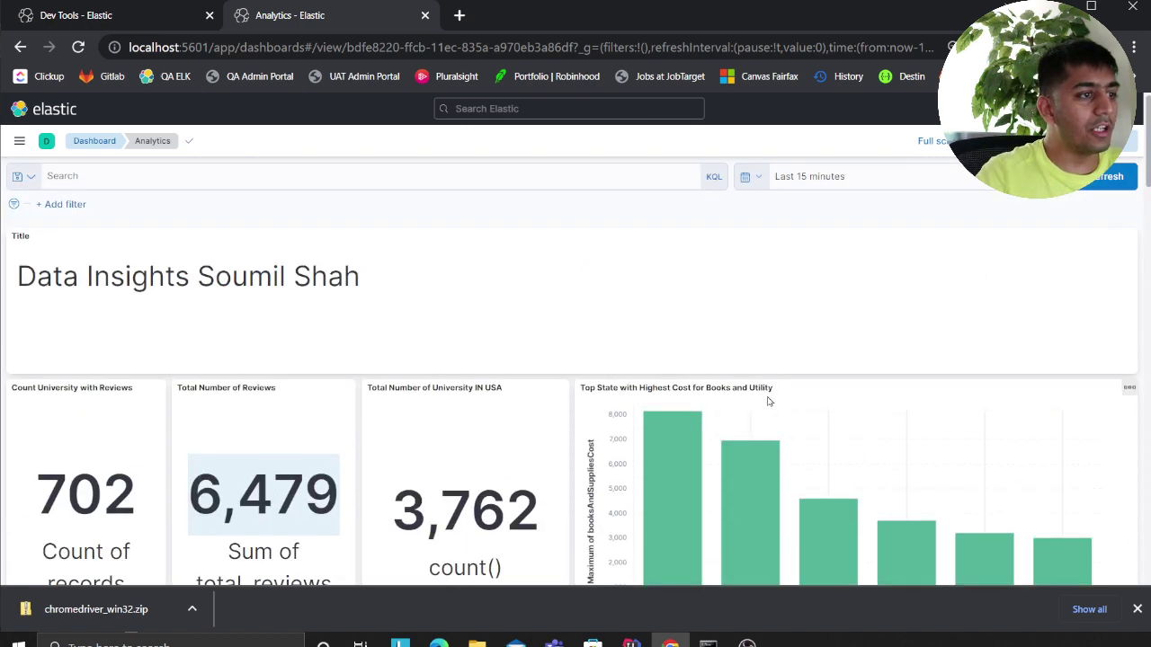
scroll(770, 401, "down", 3)
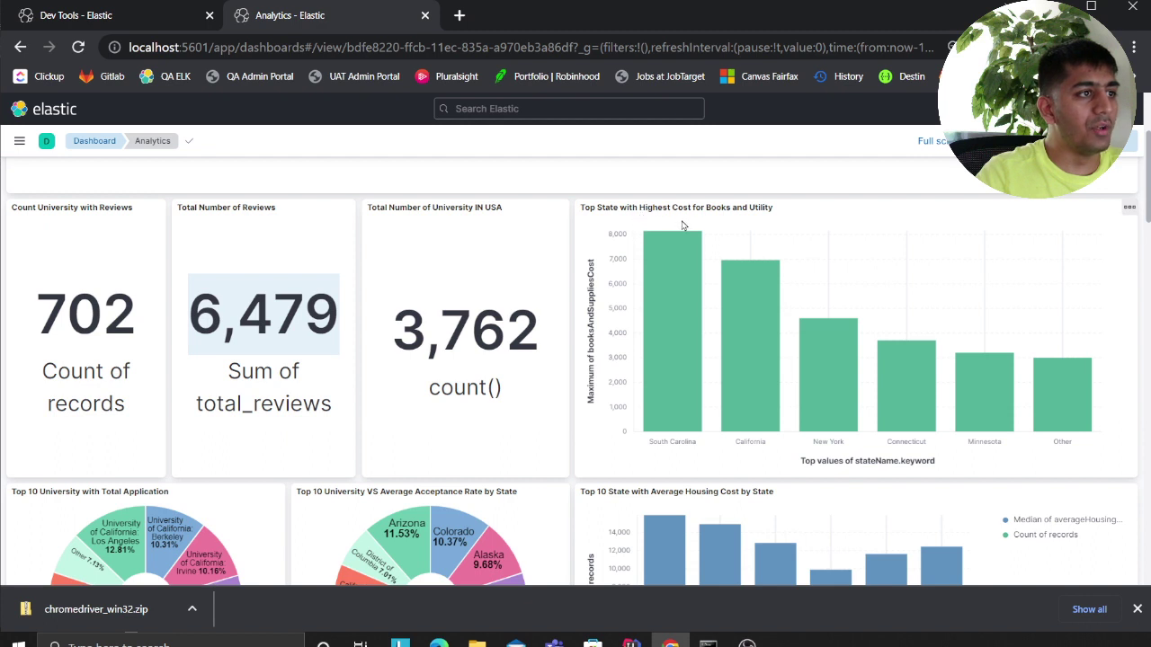
mouse_move(689, 385)
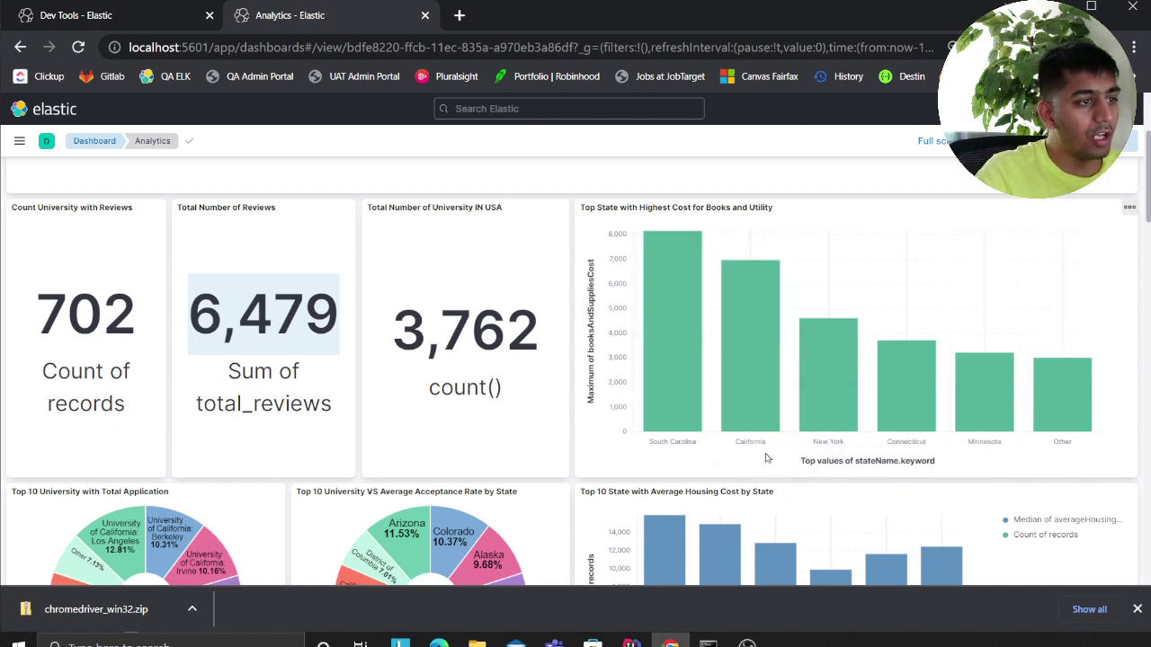
mouse_move(748, 409)
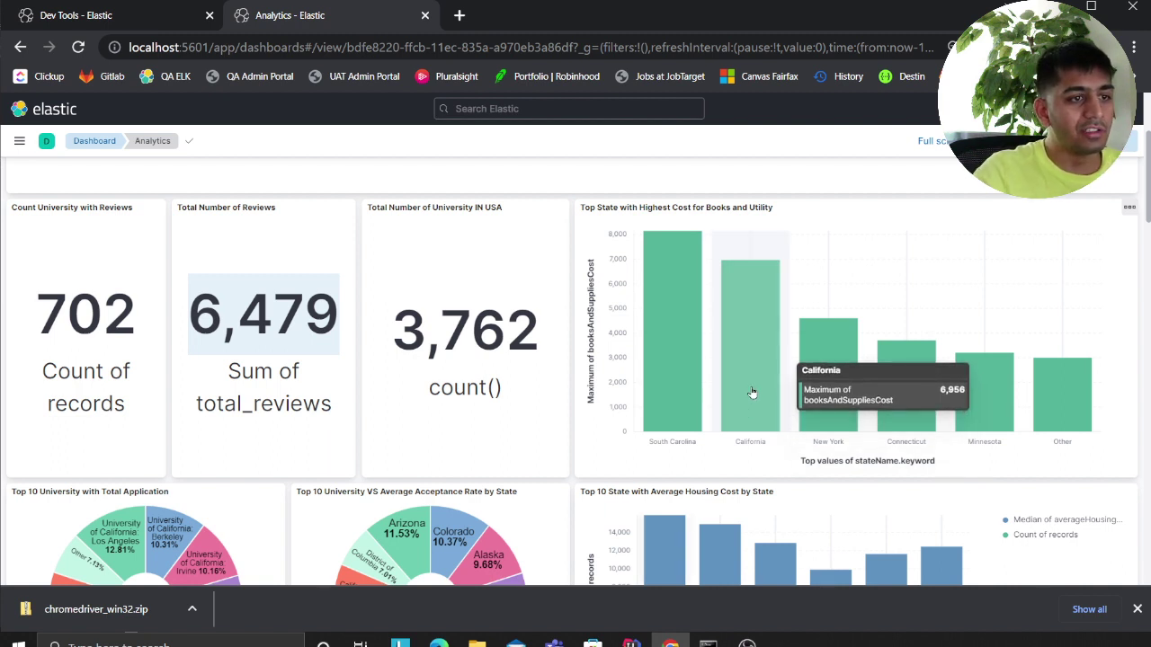
mouse_move(689, 350)
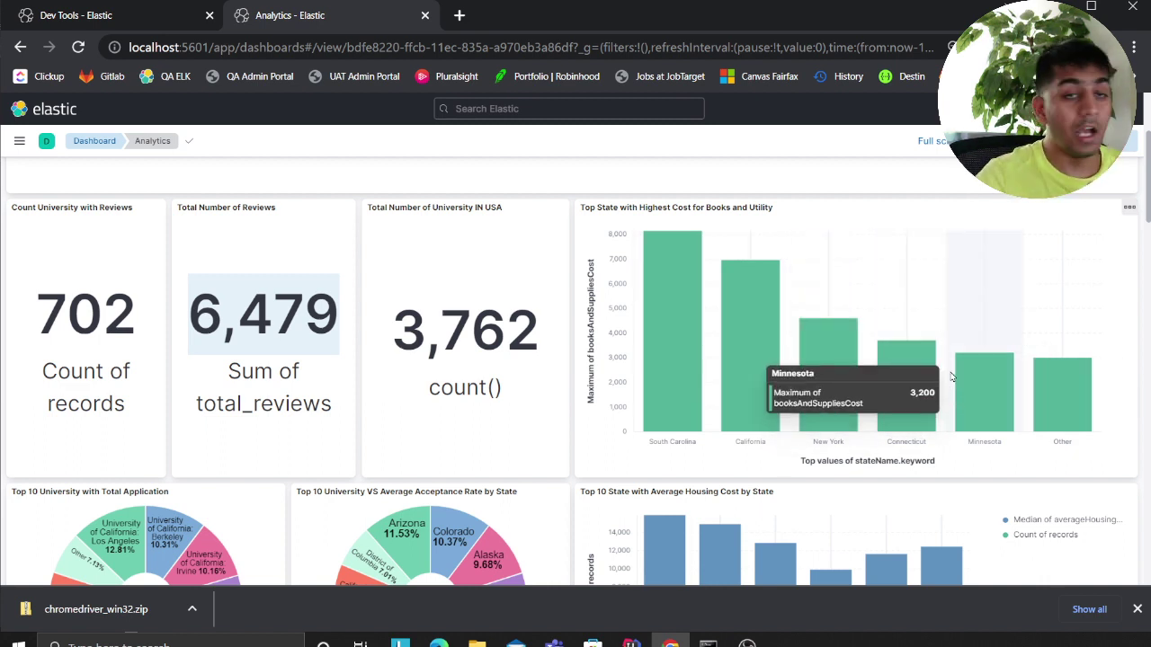
scroll(953, 324, "down", 3)
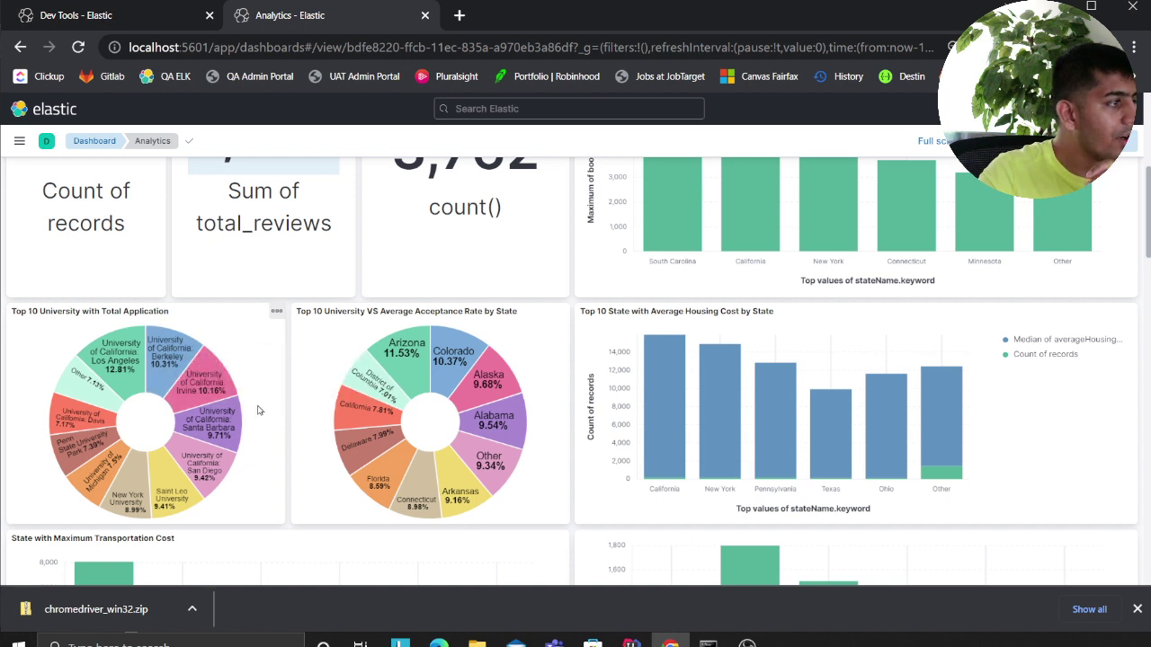
mouse_move(218, 393)
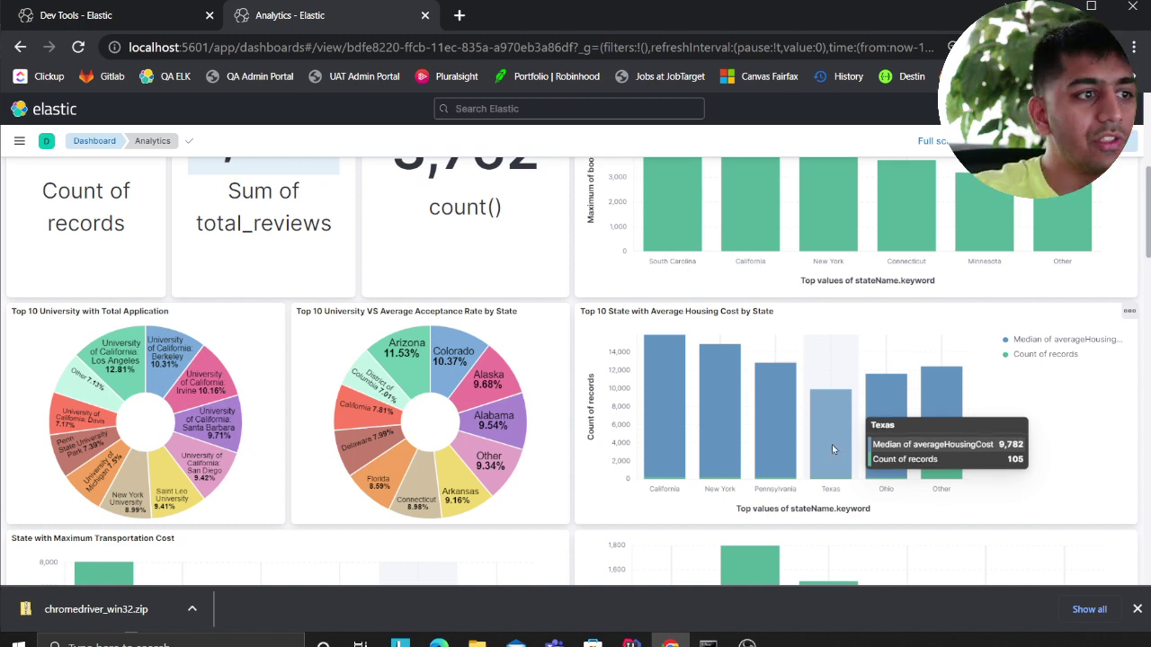
scroll(831, 450, "down", 4)
scroll(329, 442, "up", 2)
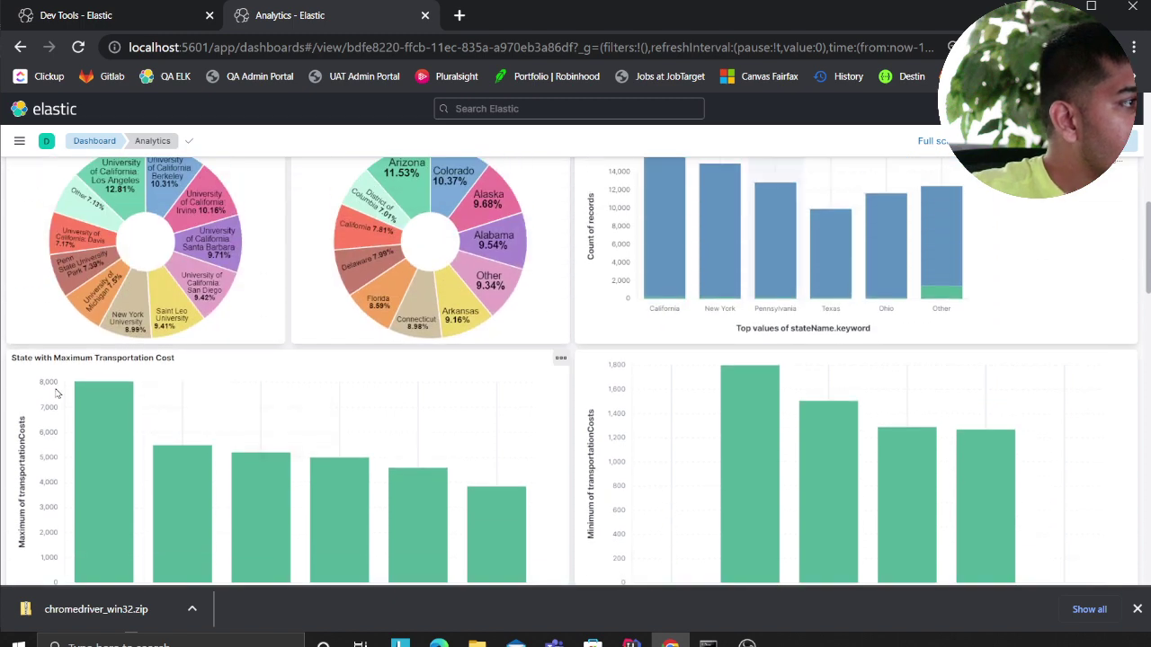
scroll(149, 376, "down", 2)
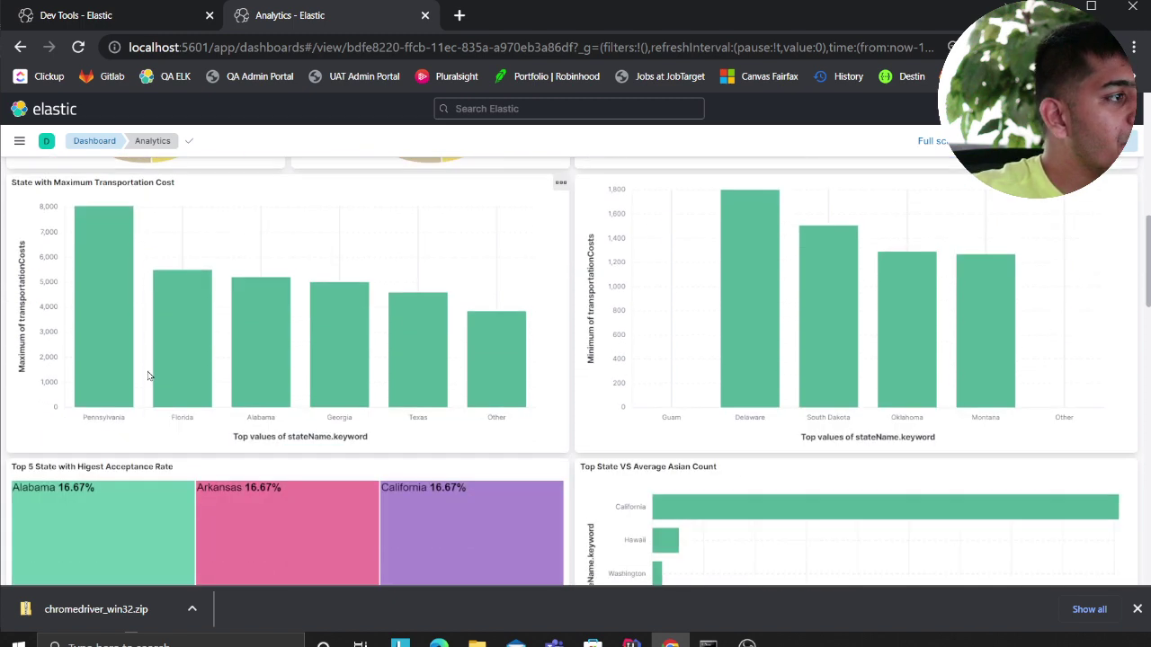
scroll(166, 465, "up", 2)
scroll(165, 465, "down", 2)
scroll(165, 458, "up", 2)
scroll(303, 398, "down", 2)
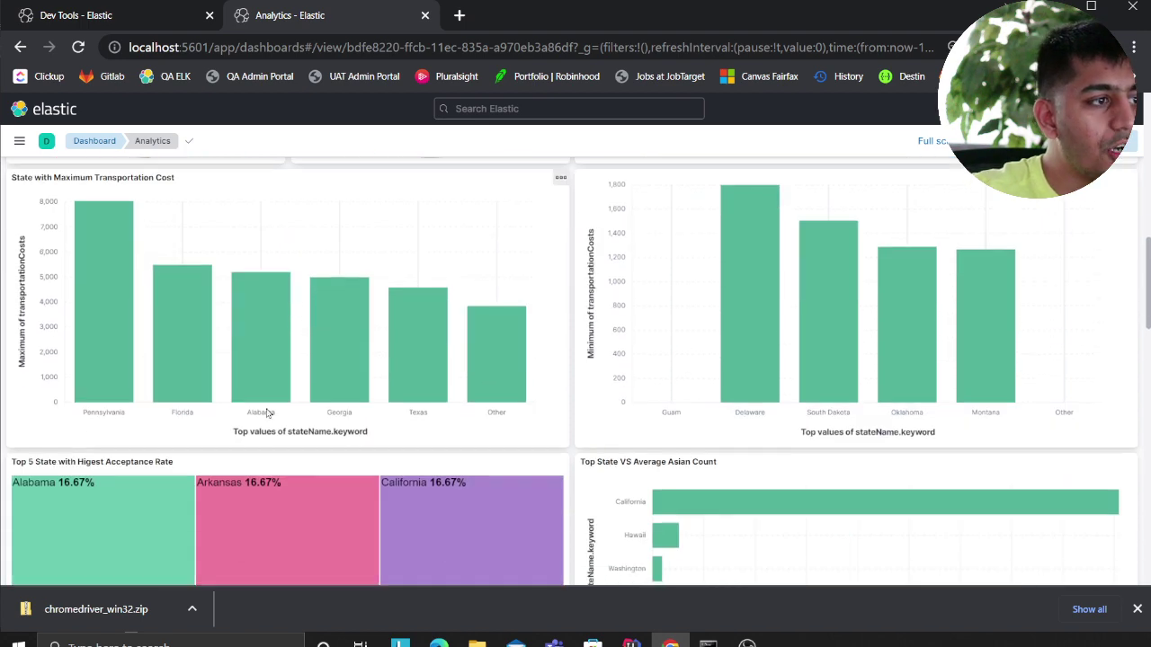
scroll(367, 381, "up", 2)
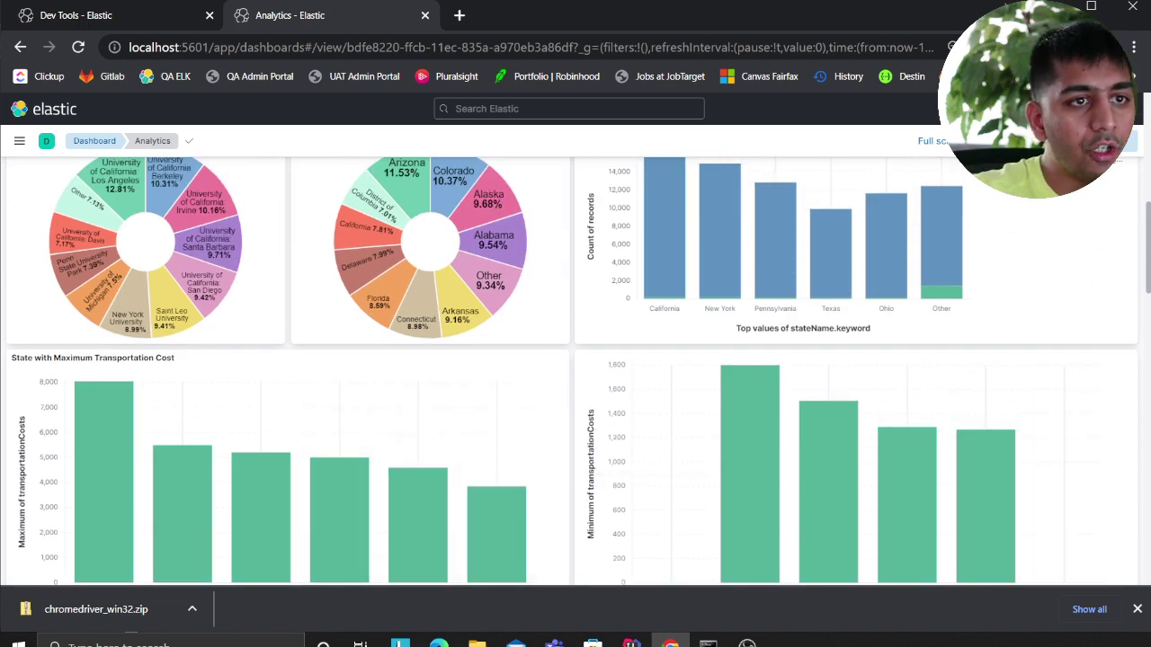
scroll(1149, 267, "down", 1)
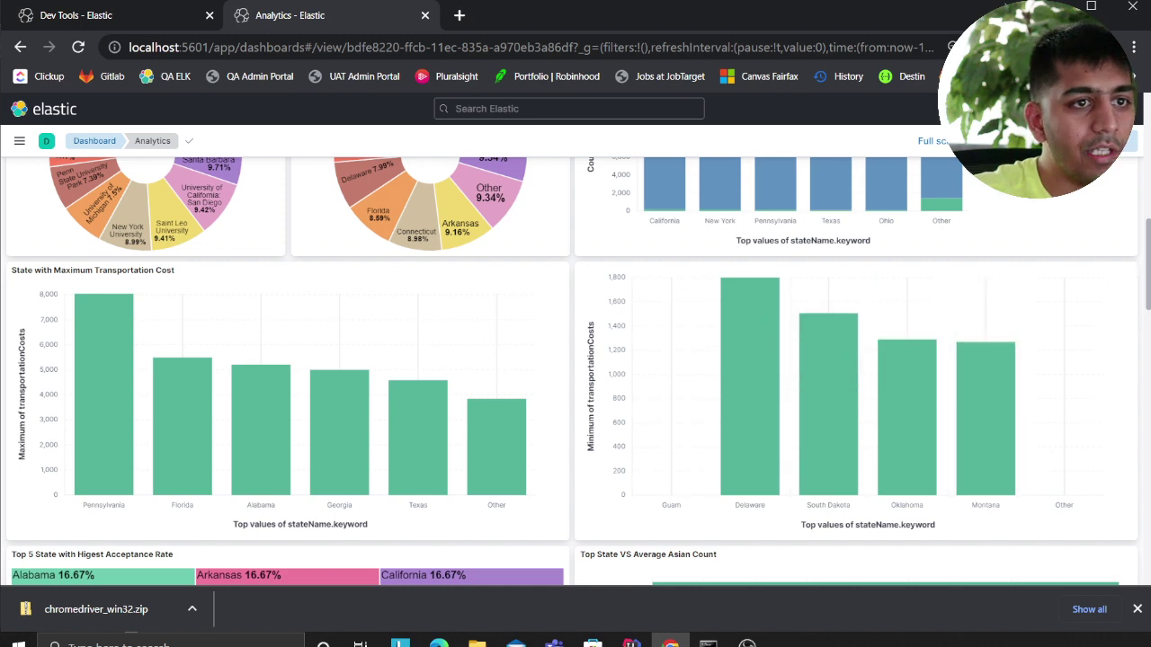
scroll(575, 371, "down", 3)
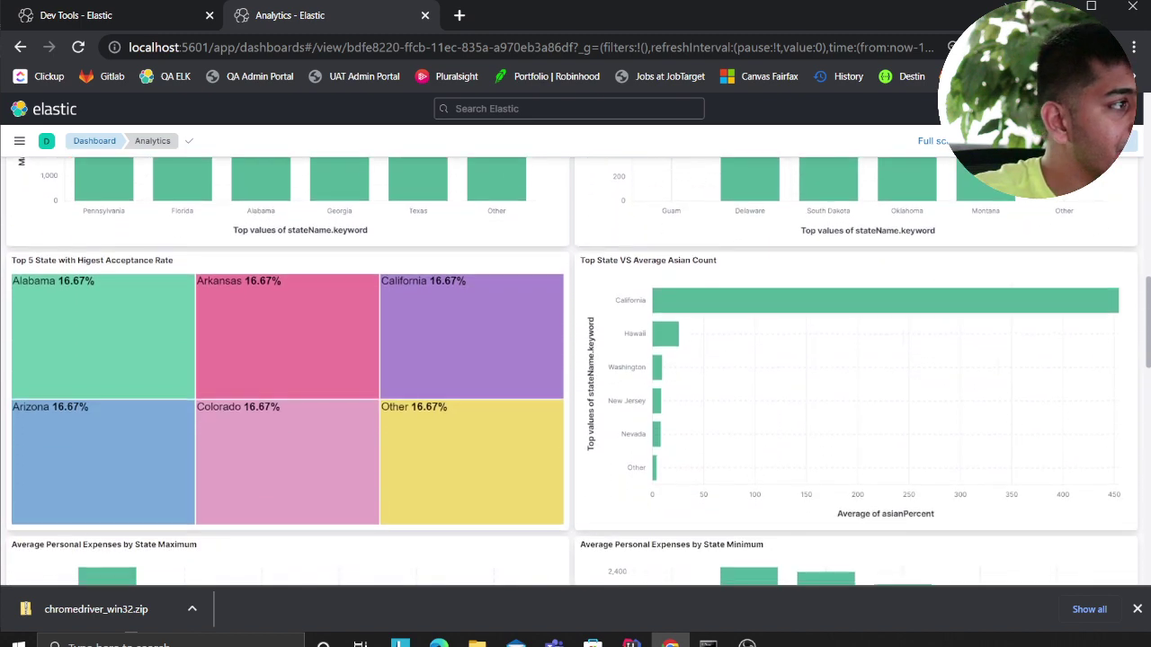
scroll(575, 371, "down", 1)
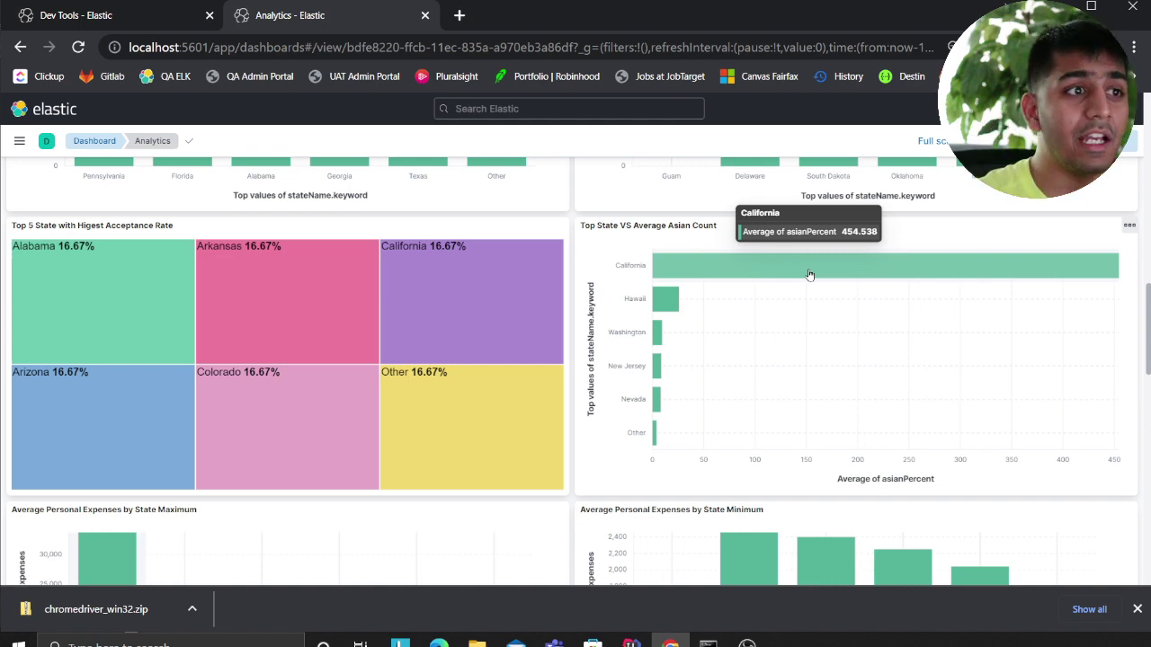
scroll(719, 342, "up", 8)
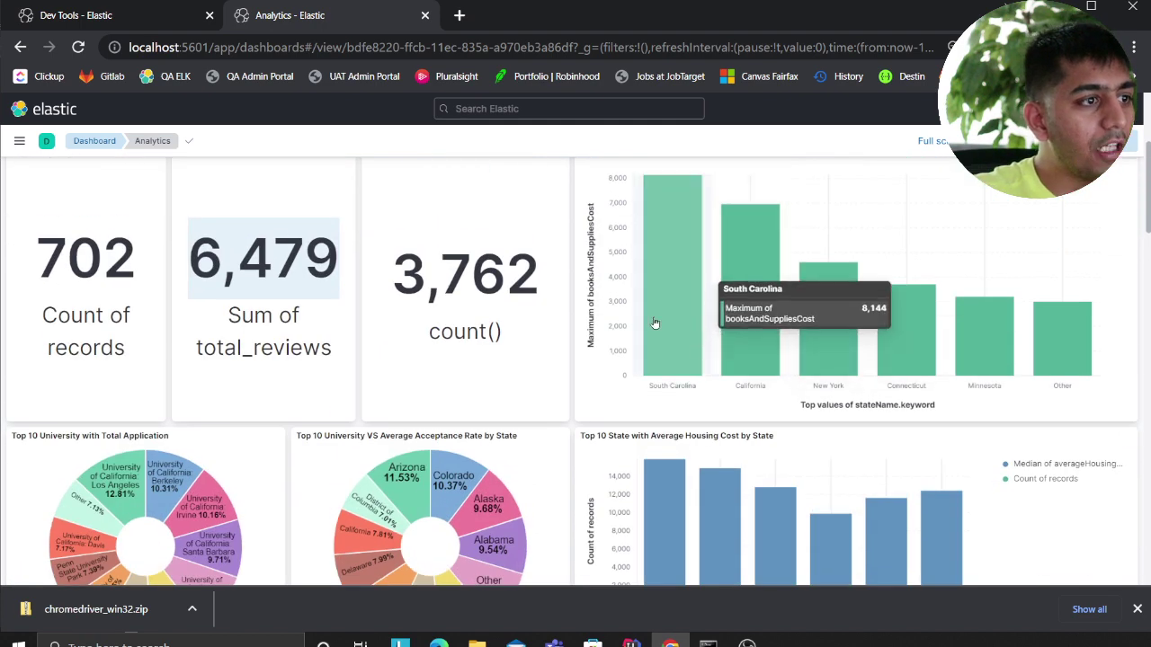
scroll(676, 344, "down", 2)
scroll(696, 371, "down", 5)
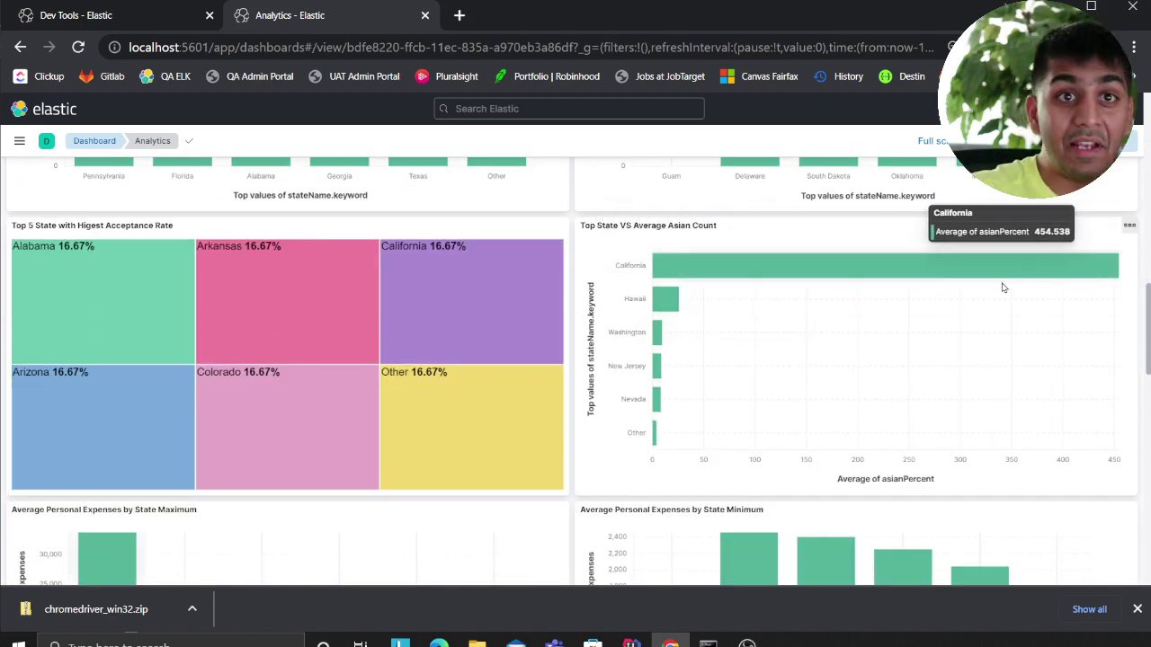
scroll(1002, 282, "down", 2)
scroll(968, 252, "down", 2)
scroll(1079, 360, "up", 2)
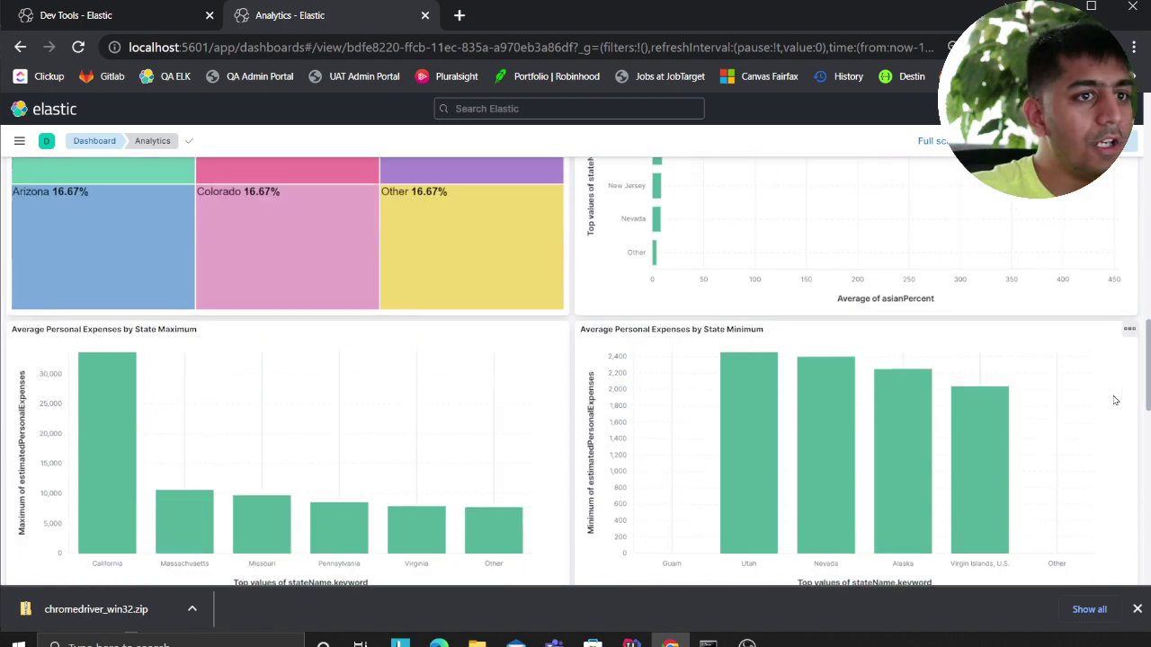
Step: Read the personal-expenses bar values, then scroll down to the maximum and minimum financial aid charts
scroll(1146, 401, "down", 1)
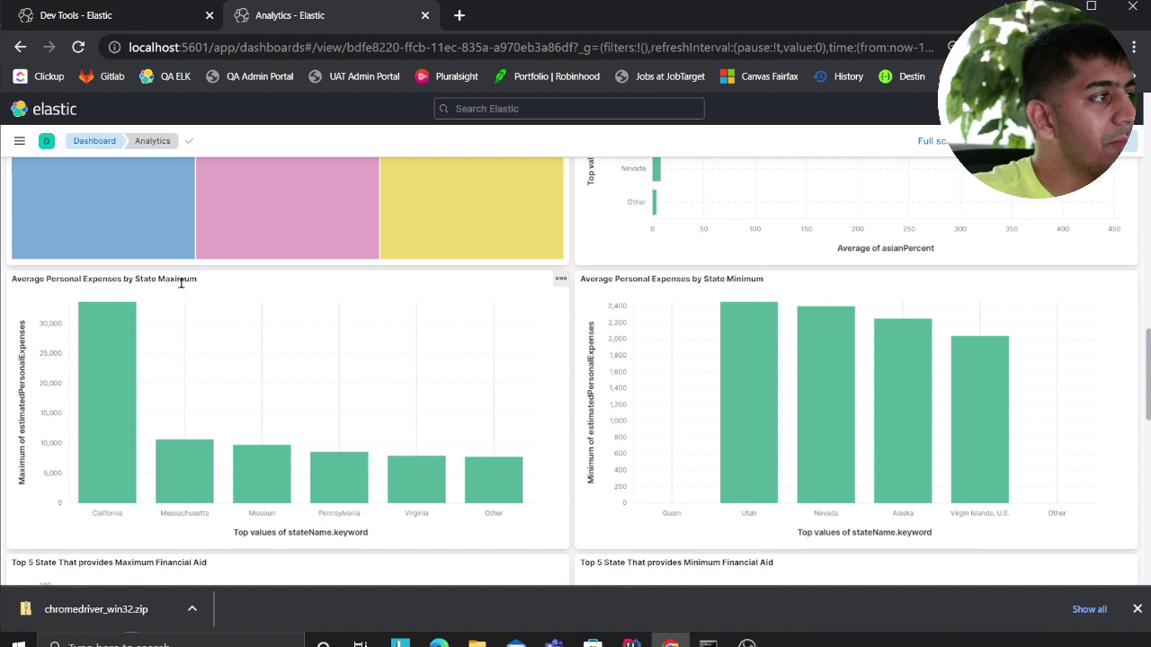
mouse_move(108, 323)
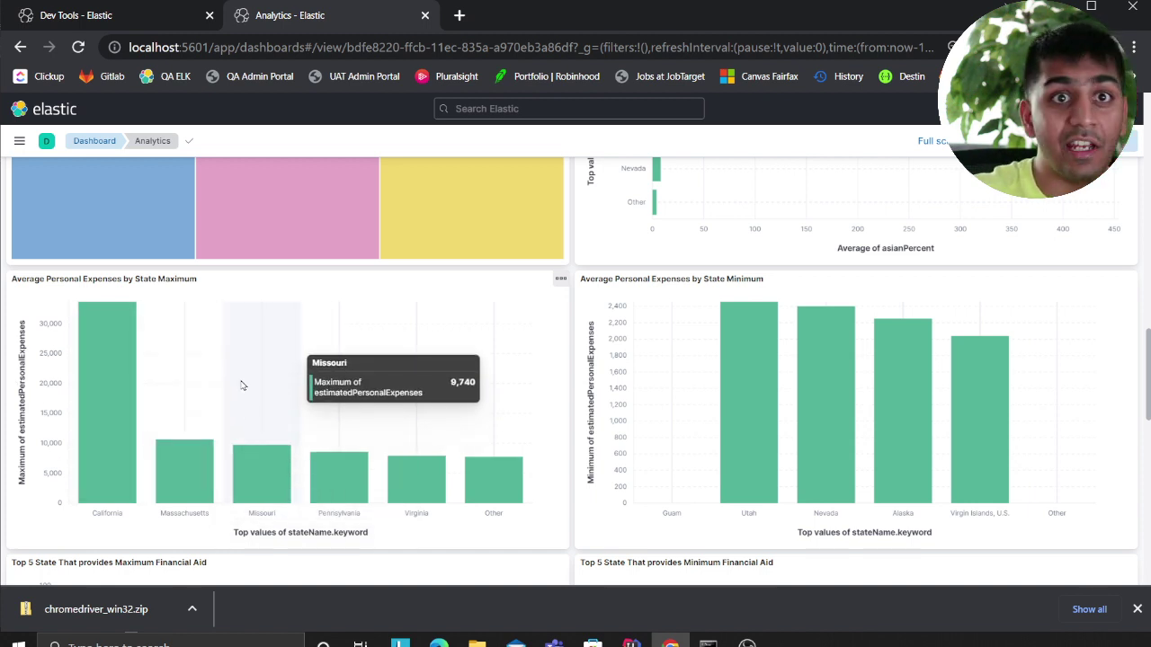
scroll(252, 382, "down", 4)
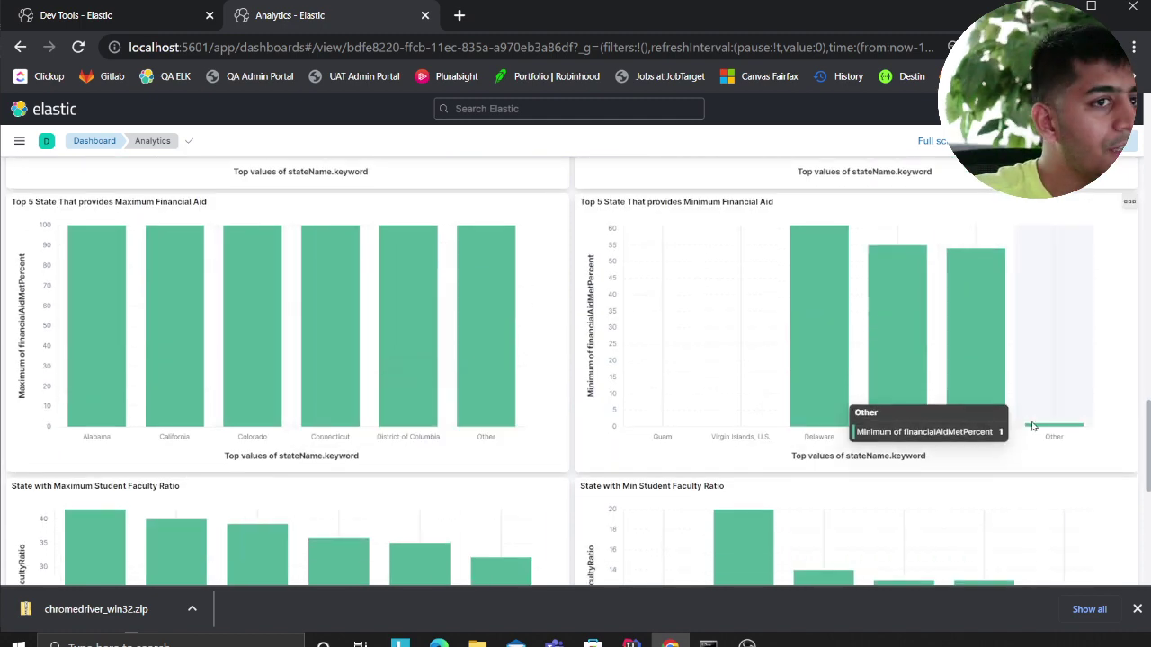
Step: Read the Connecticut and Delaware financial aid values, then scroll to the student-faculty ratio charts
left_click_drag(1146, 454, 1146, 449)
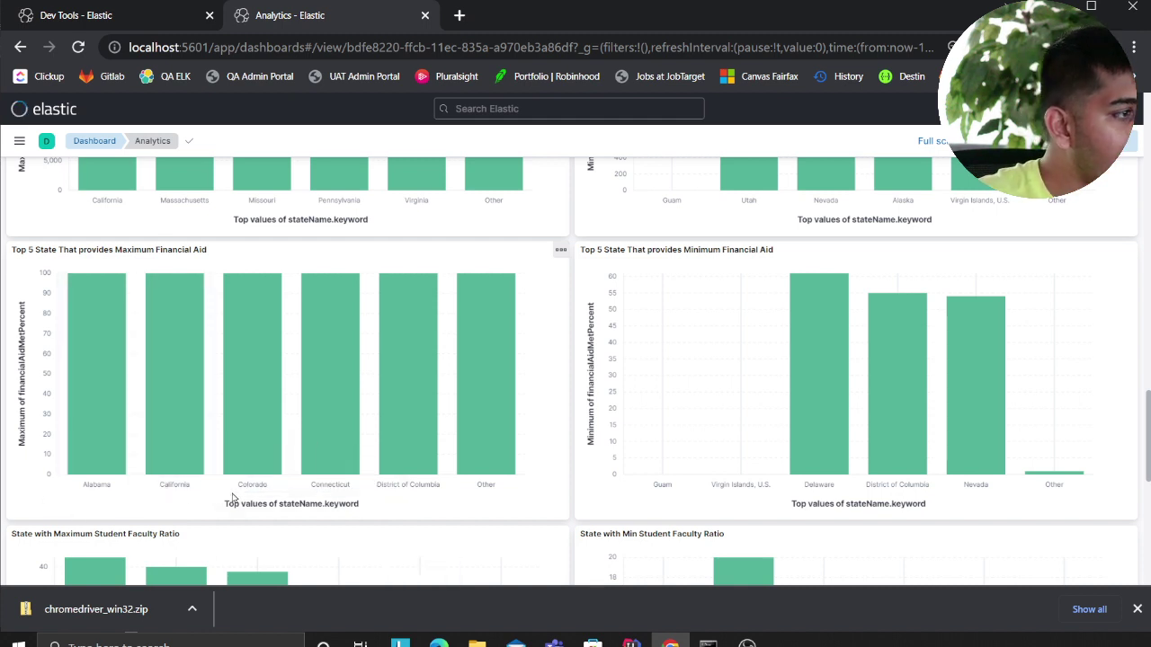
mouse_move(335, 436)
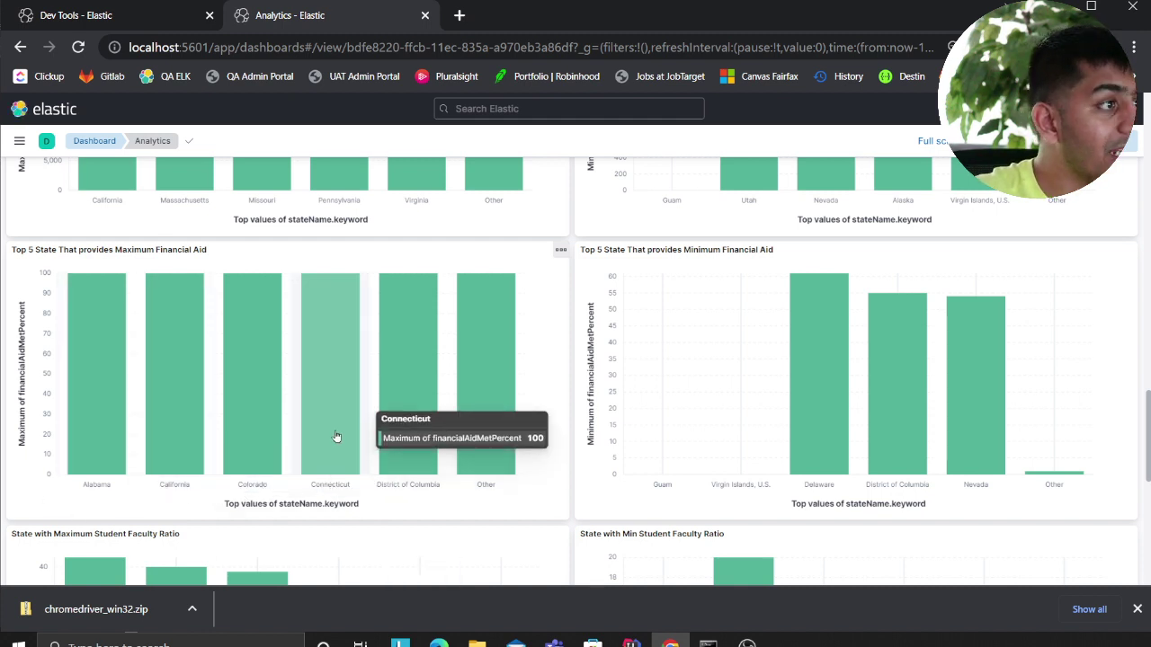
mouse_move(804, 398)
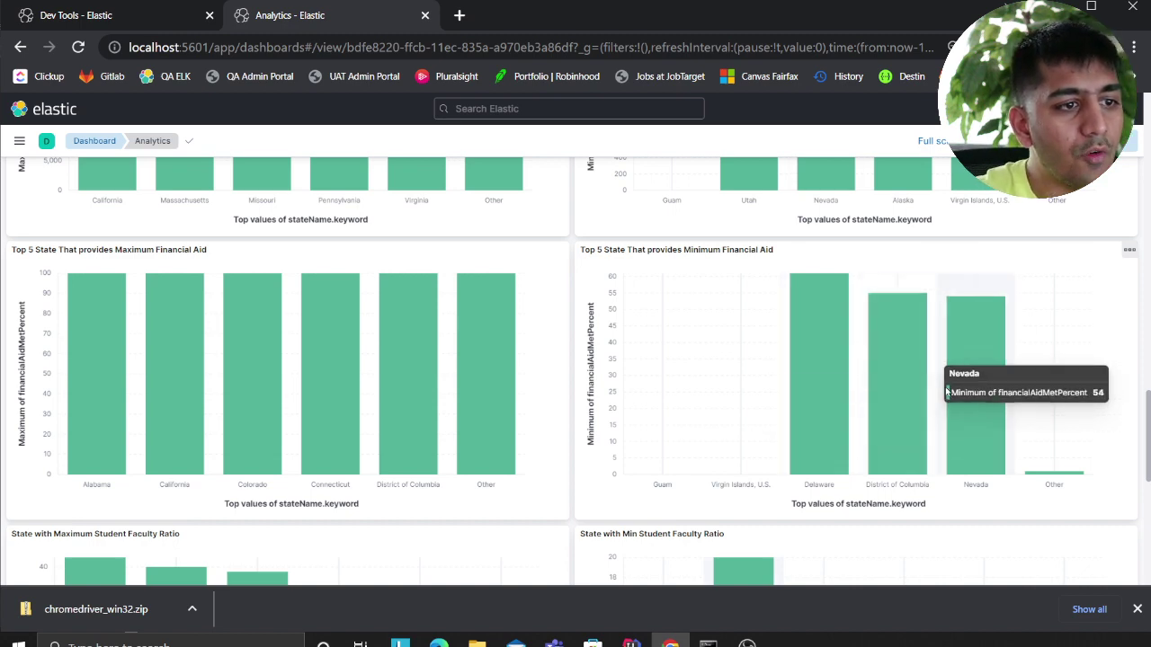
scroll(944, 391, "down", 2)
scroll(989, 396, "down", 2)
scroll(830, 408, "up", 2)
scroll(539, 341, "down", 2)
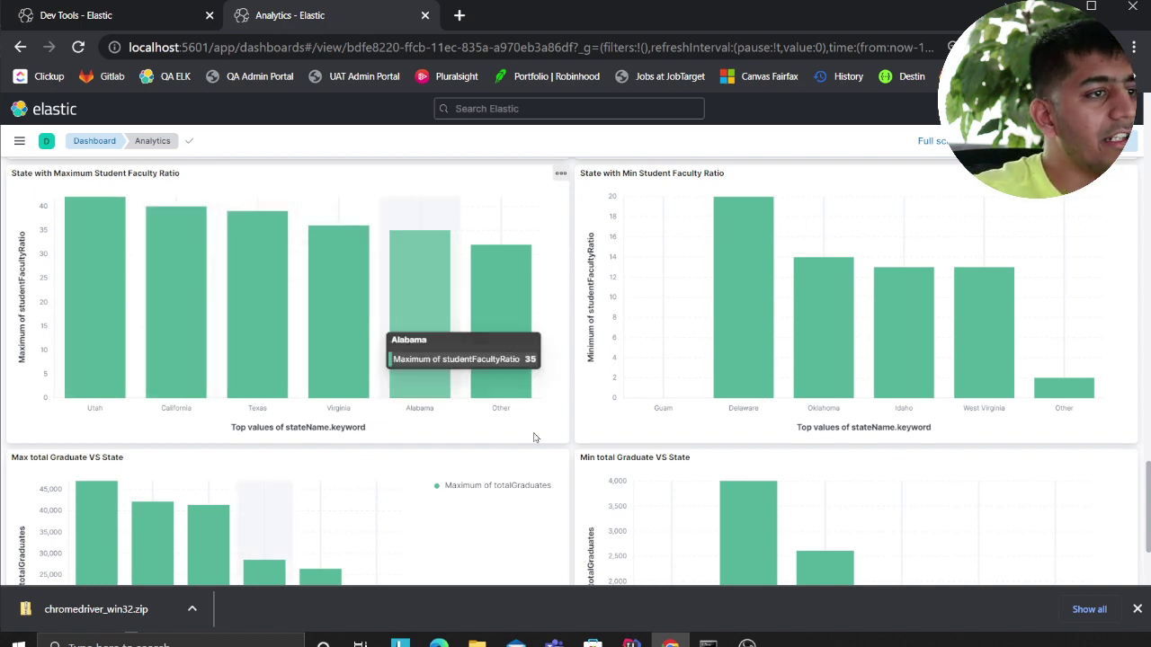
Step: Launch Notepad by searching 'not' from the Start menu
key("alt+Tab")
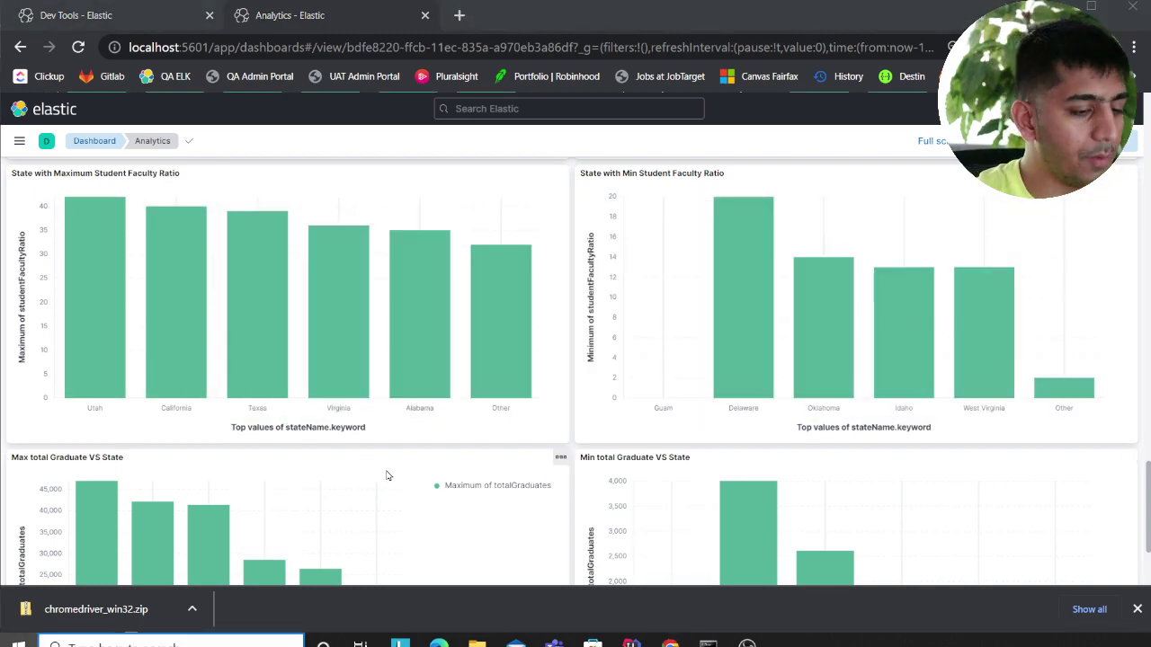
key("super")
type("not")
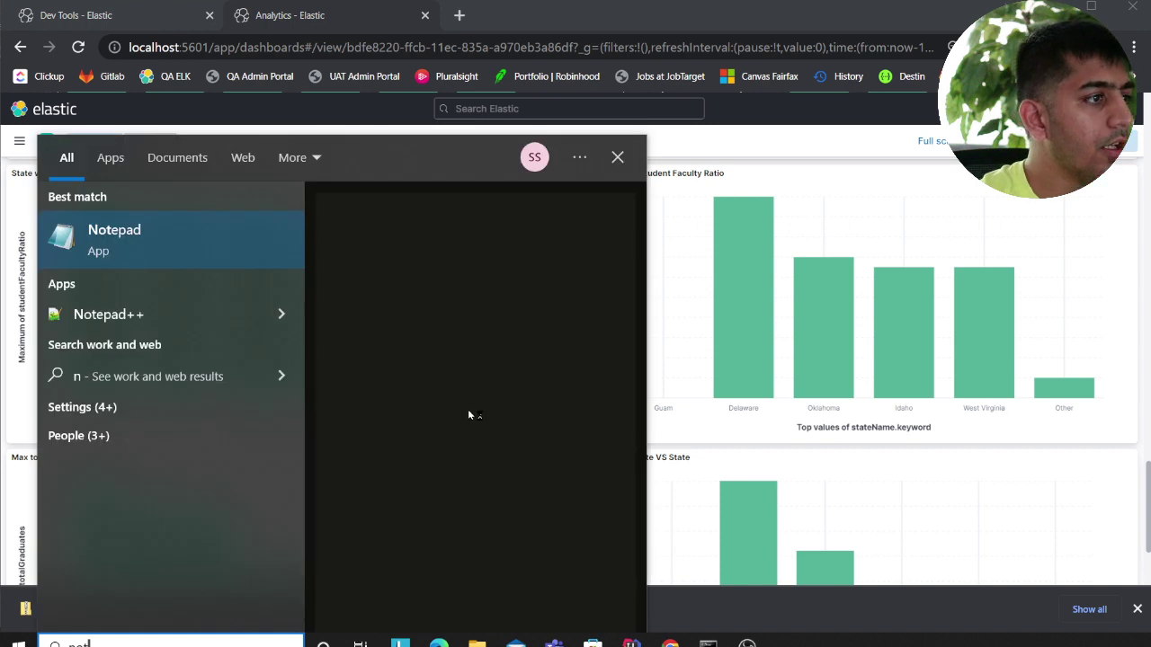
key("Return")
Step: Write the ratio examples 100/2 = 50 and 100/10 = 10 on two lines, then return to the dashboard
type("100")
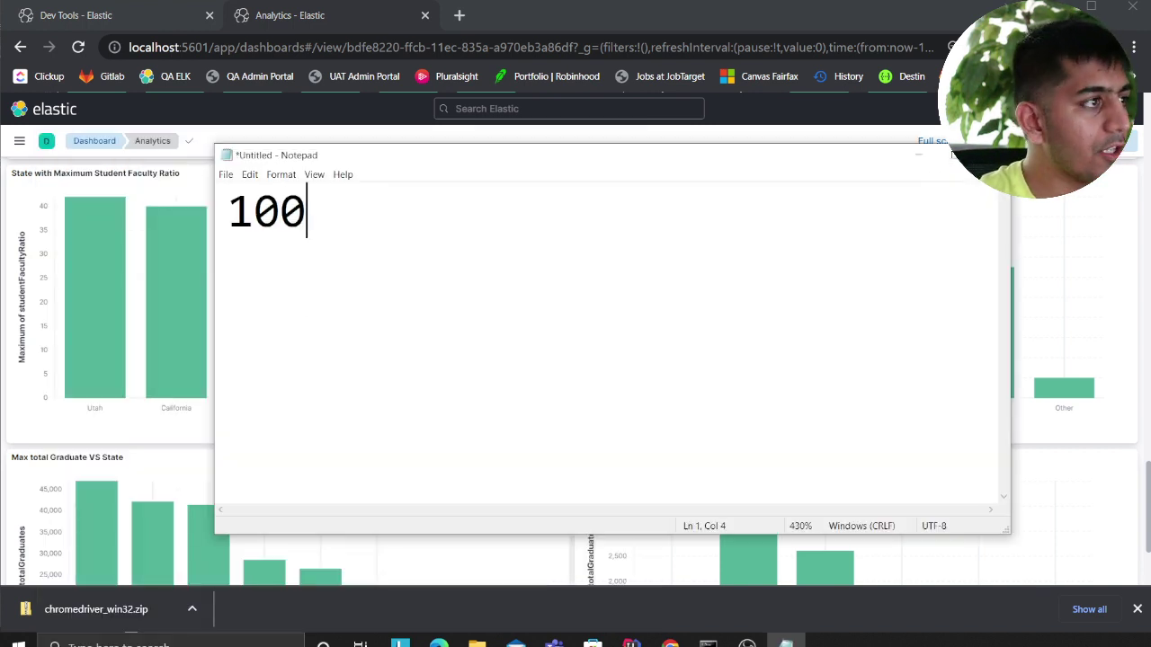
type(" - 2 ")
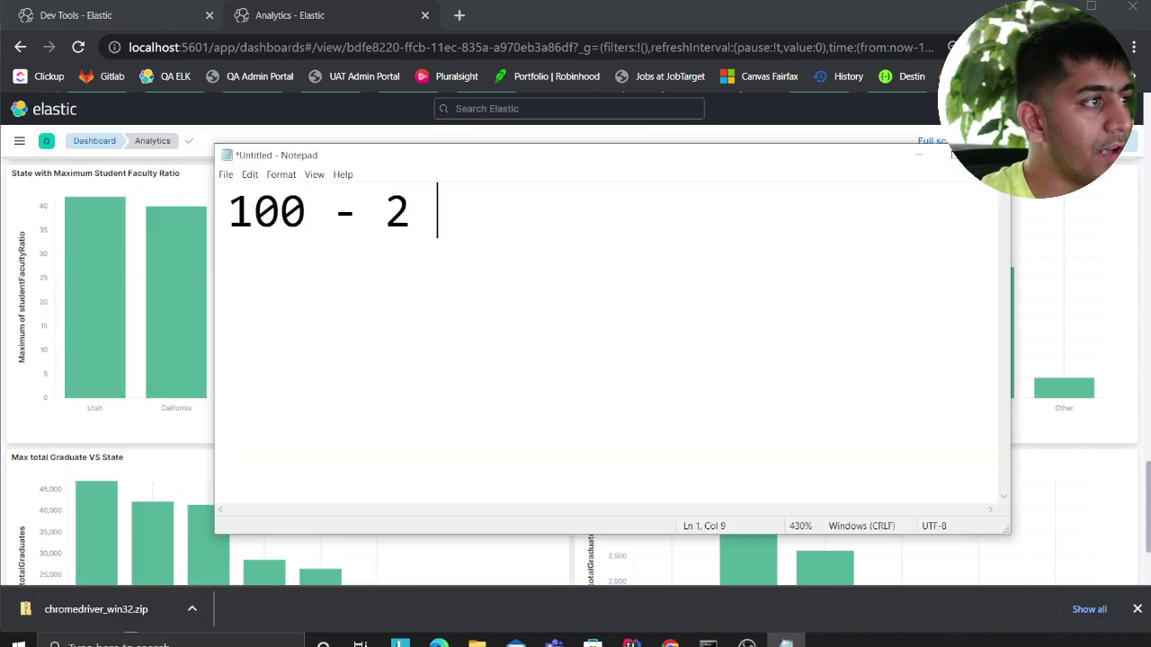
type("100/2 ")
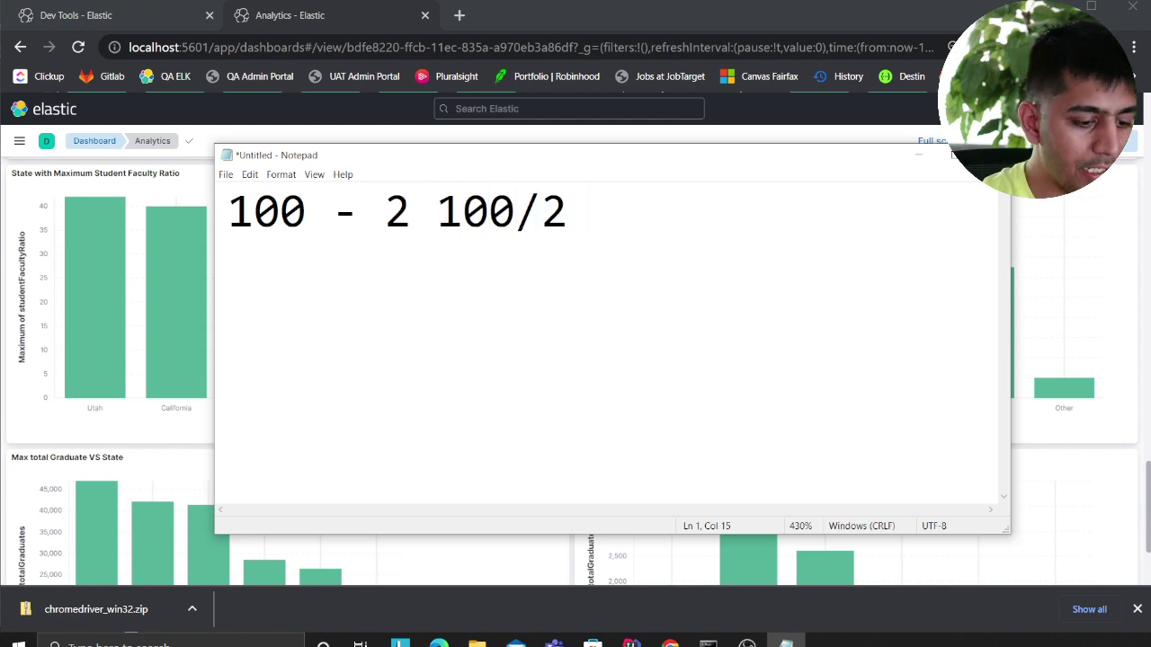
type("50")
key("Return")
type("10")
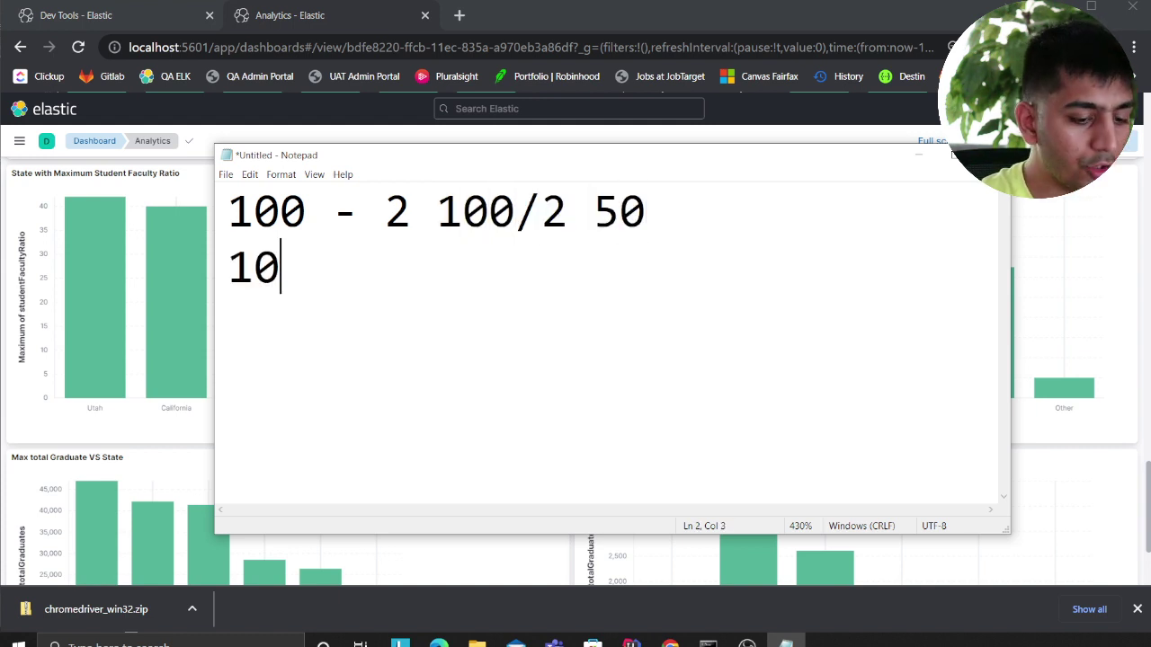
type("0 -10  100/10")
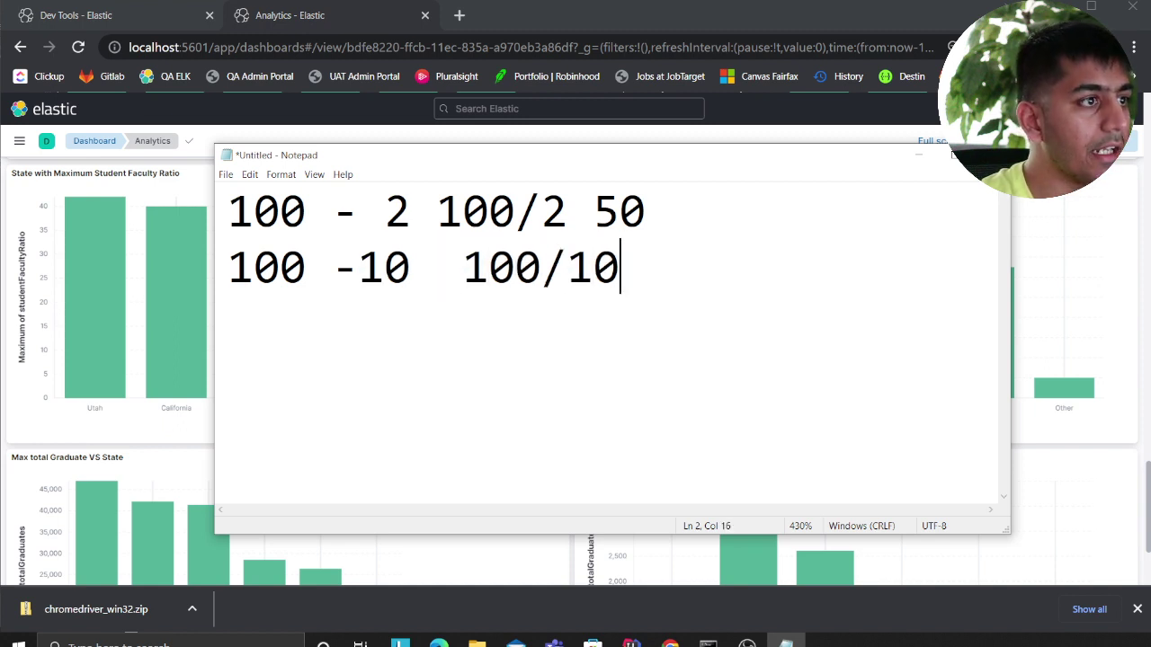
type(" 10")
key("Up")
key("Left")
key("Left")
key("Left")
key("Right")
key("Down")
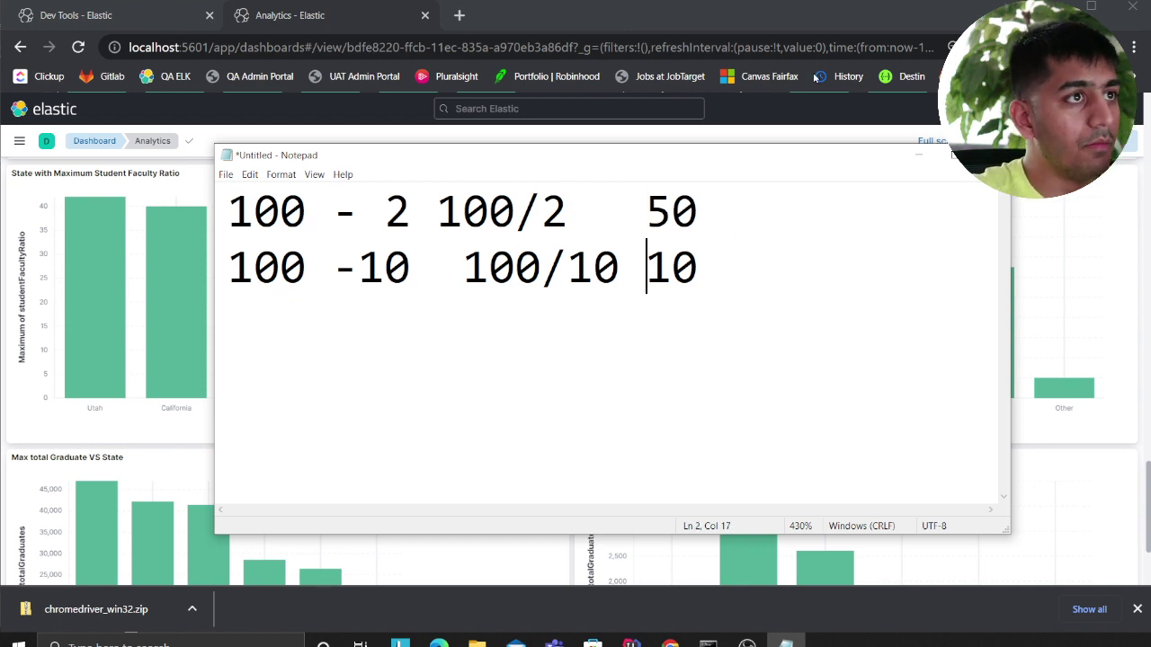
left_click(809, 23)
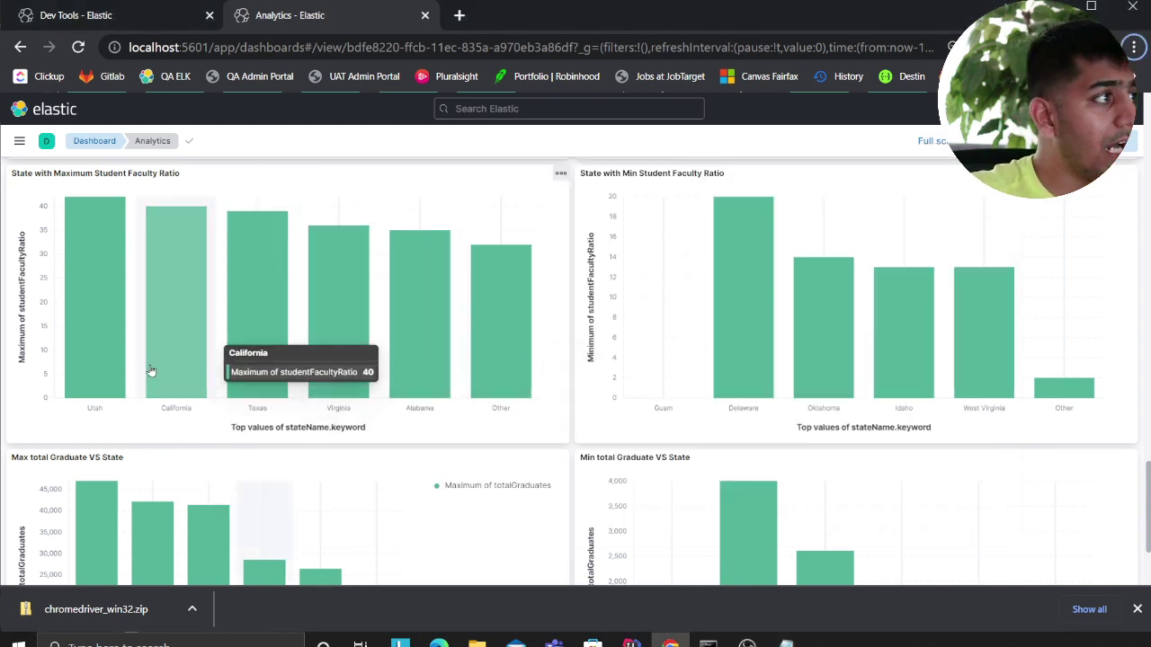
Step: Read the Utah and California student-faculty ratio values, then scroll down to the total graduates charts
left_click_drag(1148, 477, 1147, 471)
mouse_move(89, 436)
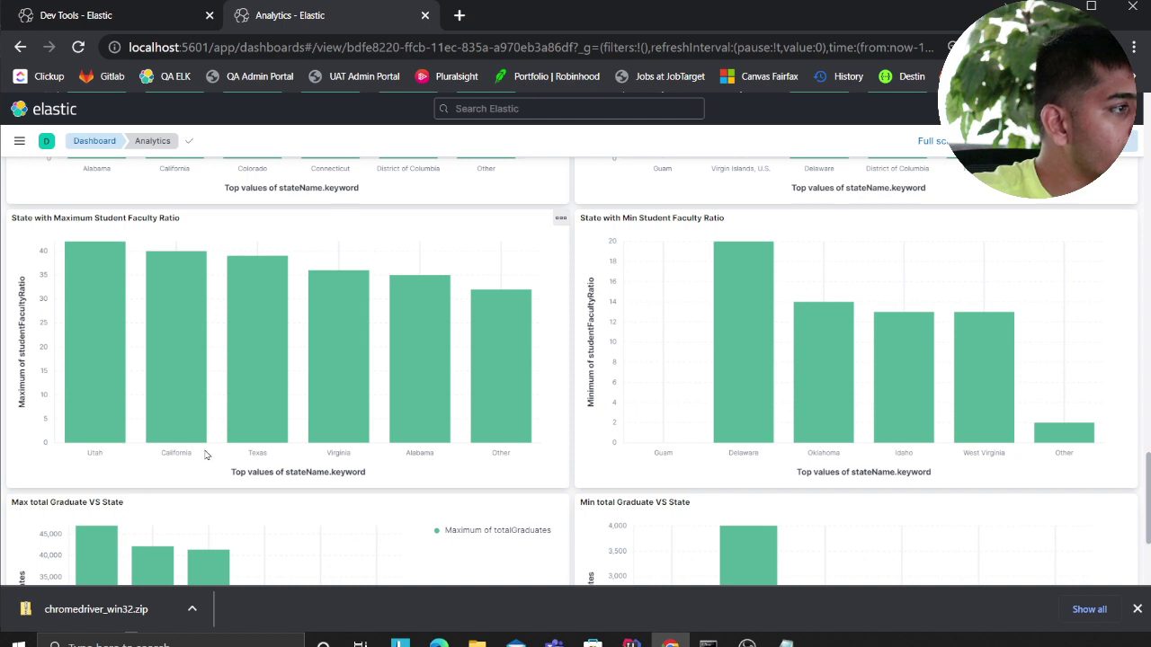
mouse_move(164, 382)
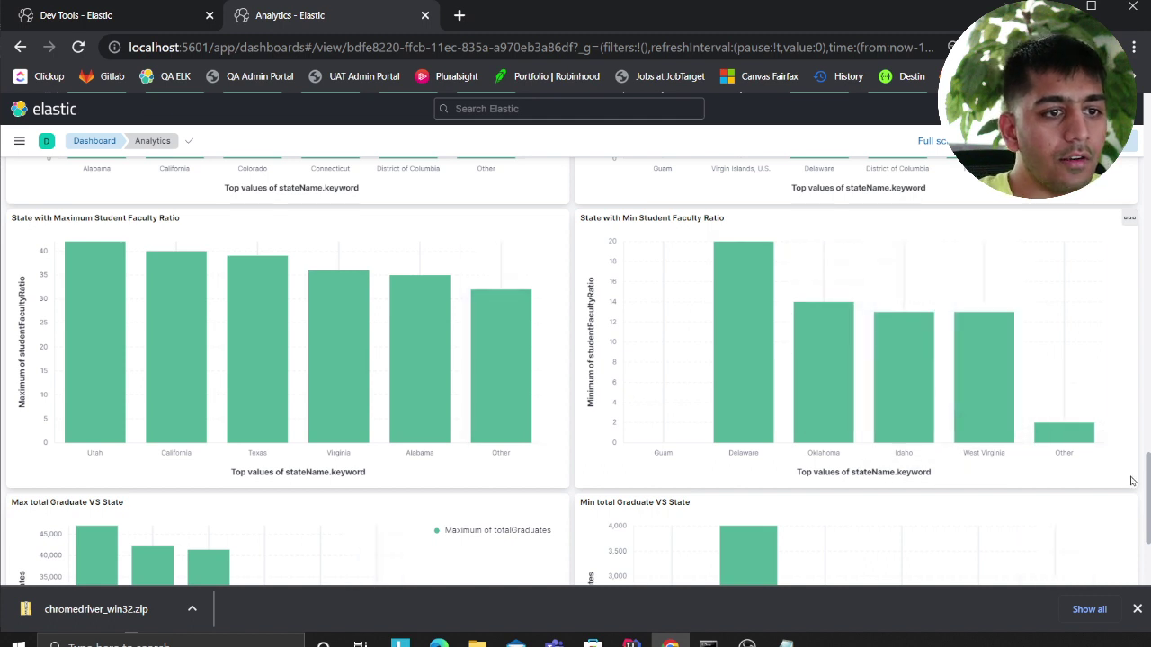
scroll(716, 530, "down", 2)
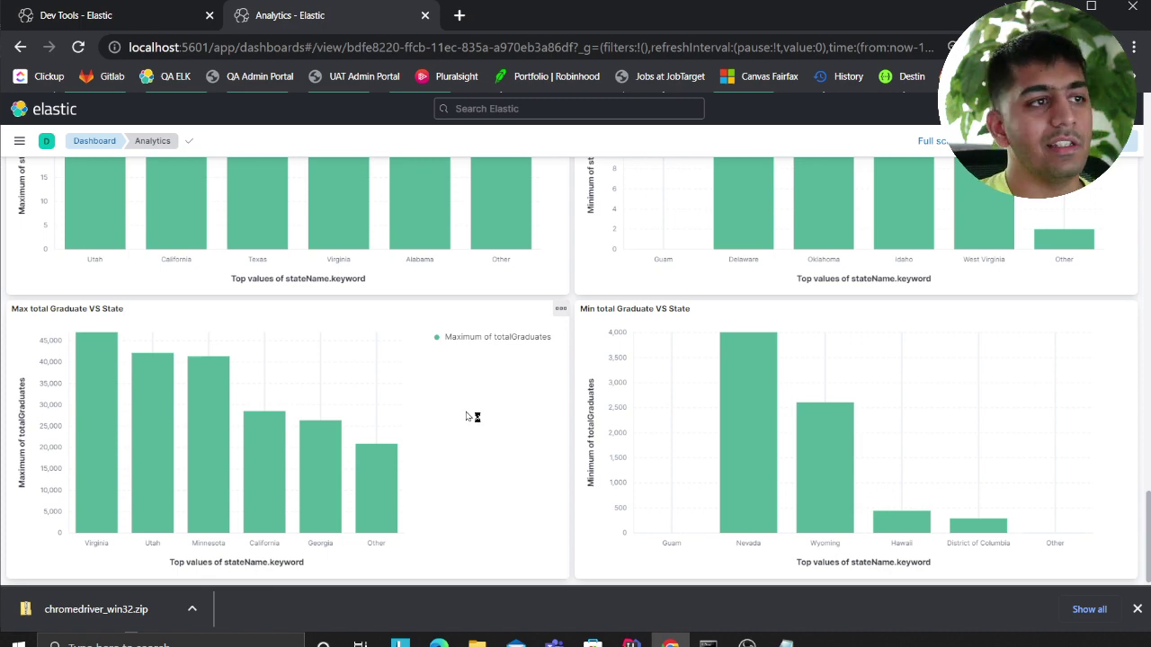
Step: Scroll to the dashboard top, then down slightly to the acceptance-rate pie and Housing Cost charts
scroll(468, 416, "up", 5)
scroll(457, 434, "up", 10)
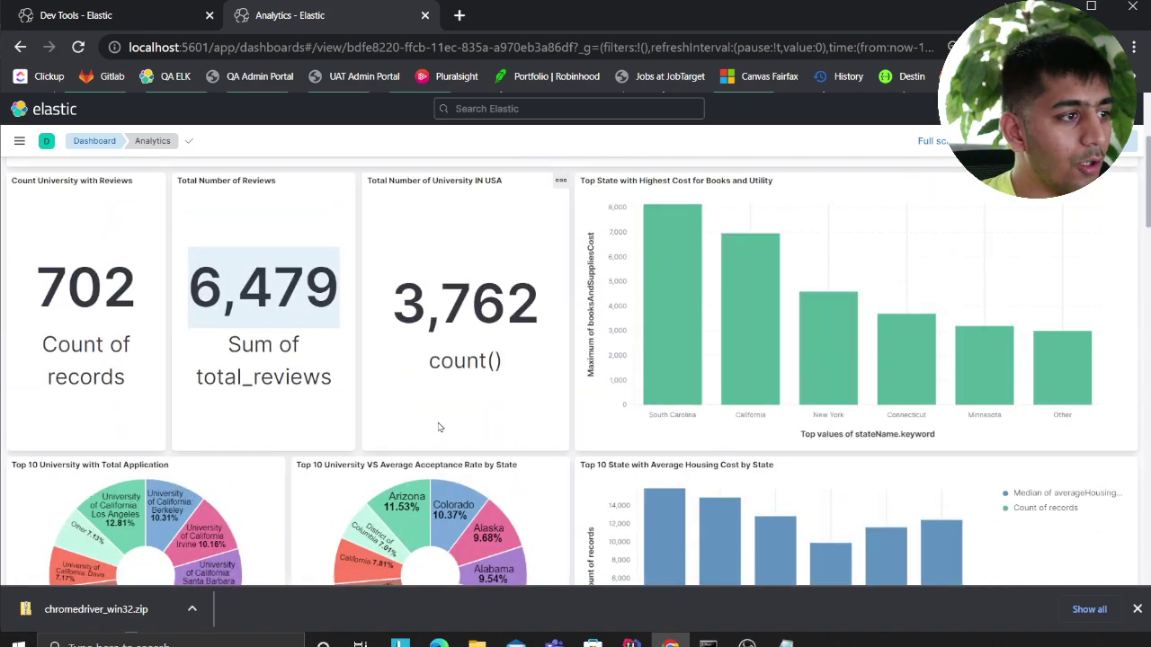
scroll(440, 430, "down", 2)
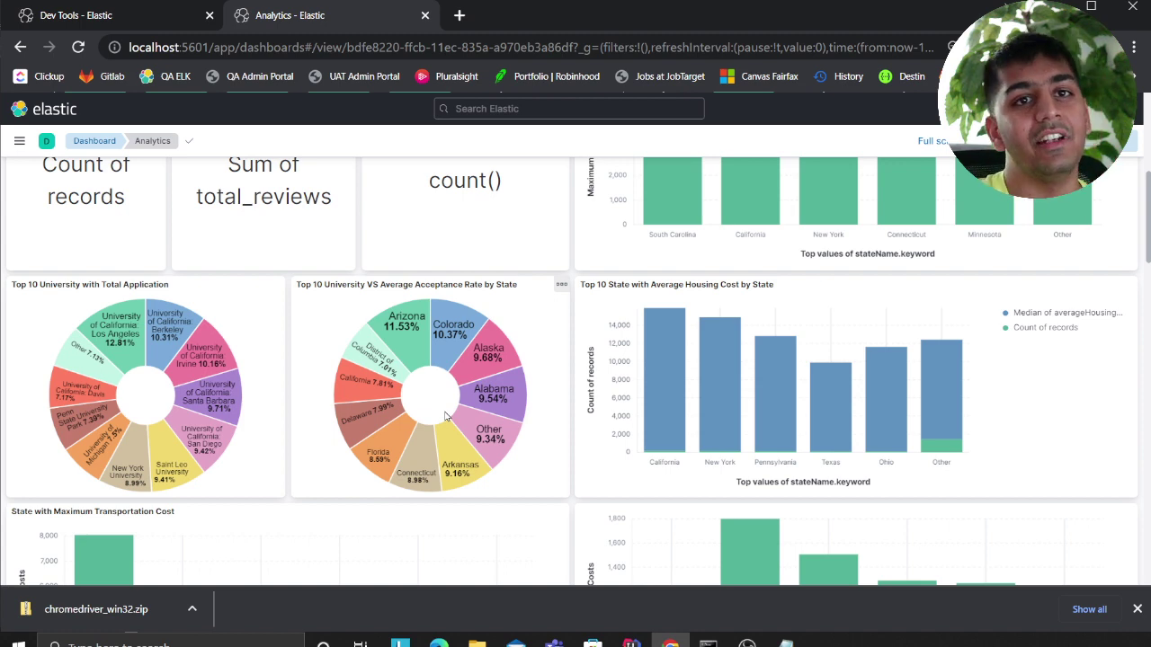
Step: Show the scraper's university entries in PyCharm's Run console, then switch back to the Kibana dashboard
key("alt+Tab")
key("alt+Tab")
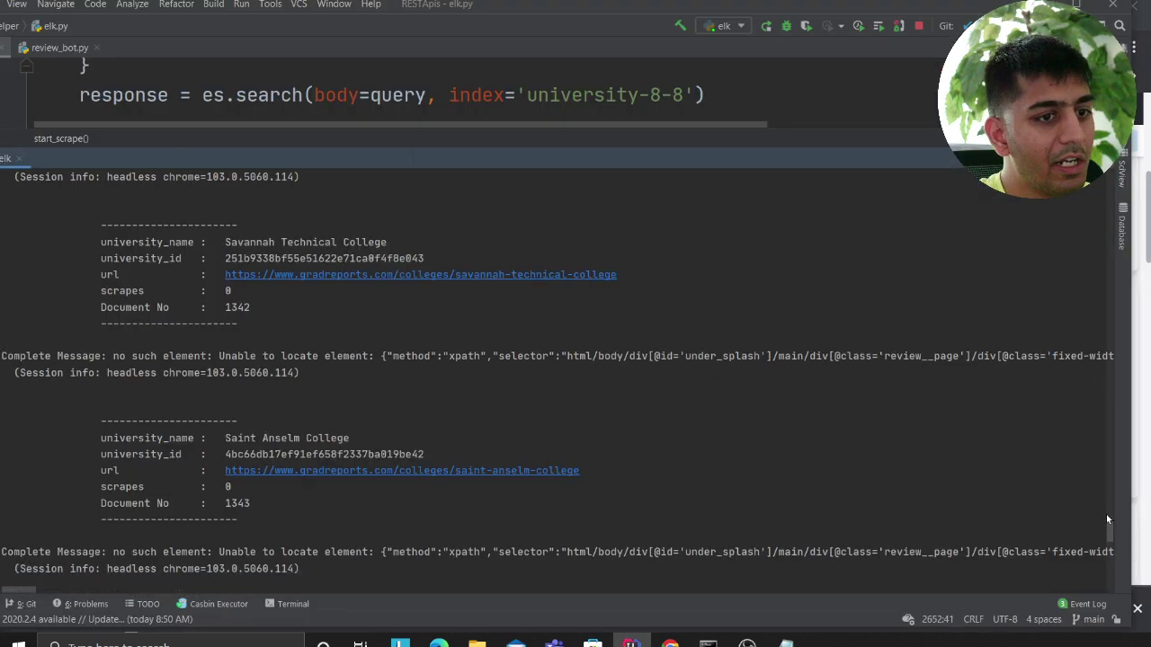
left_click_drag(1109, 539, 1122, 569)
key("alt+Tab")
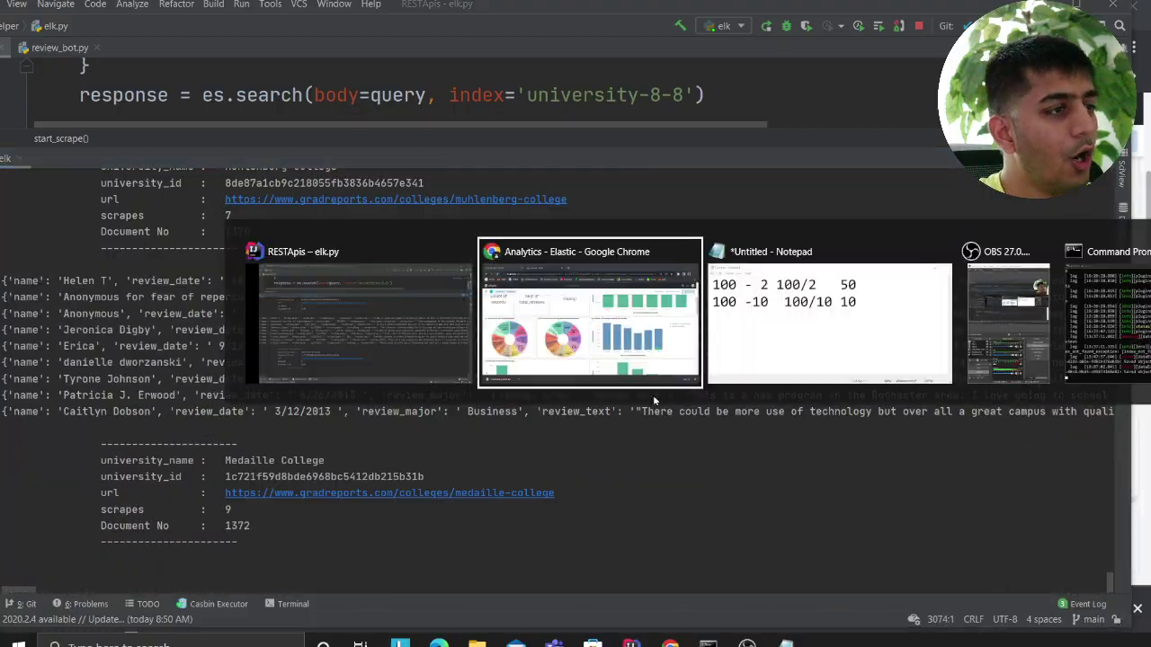
Step: Scroll up to the Count, Total Reviews and Total Universities tiles (702, 6,479, 3,762)
scroll(620, 433, "up", 2)
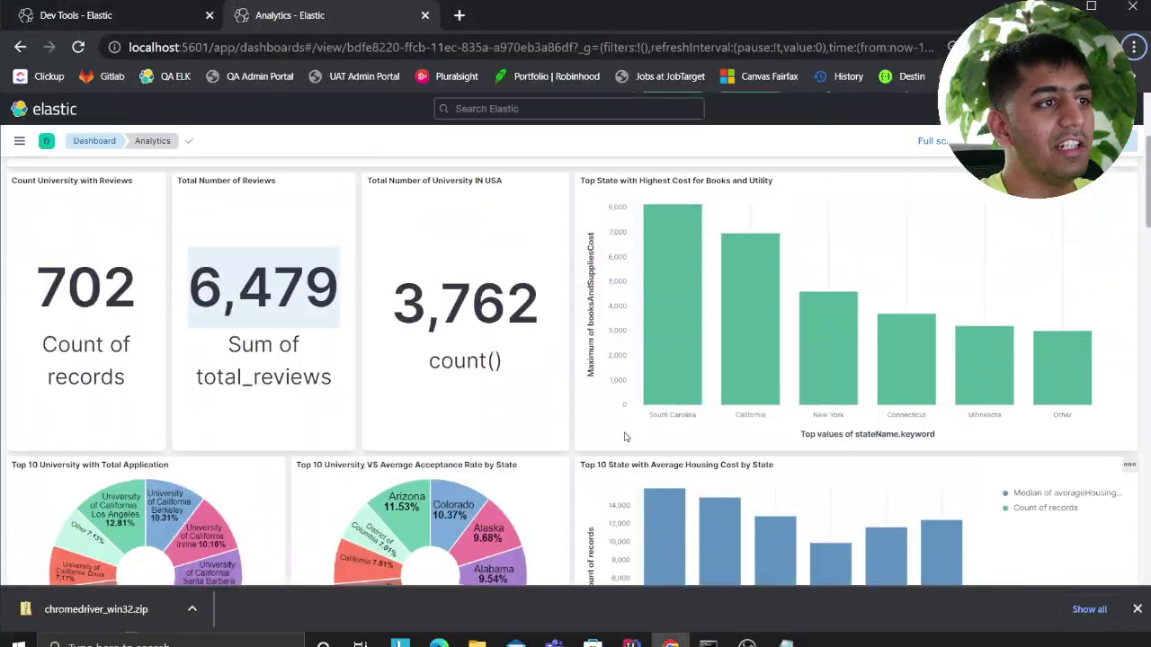